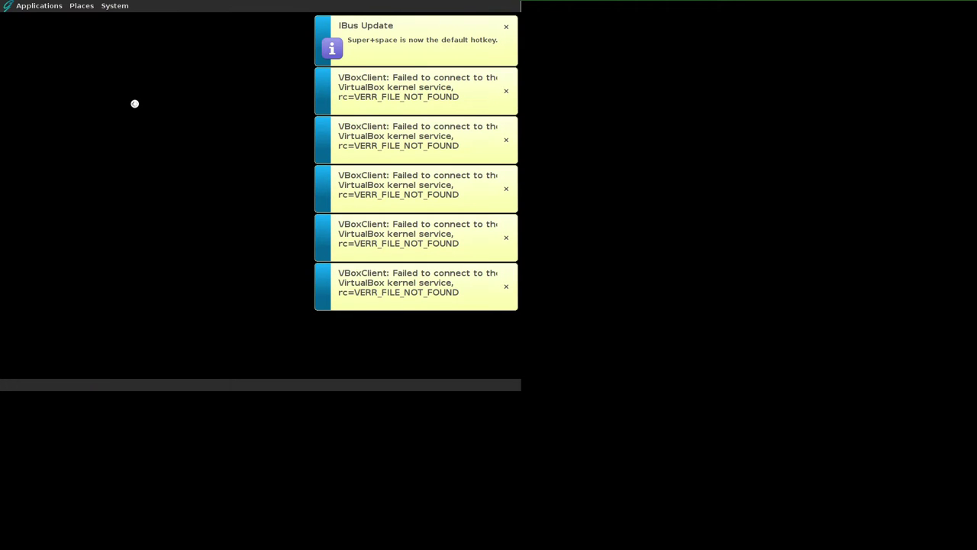
- Close the first VBoxClient kernel-service error popup on the live desktop
click(505, 286)
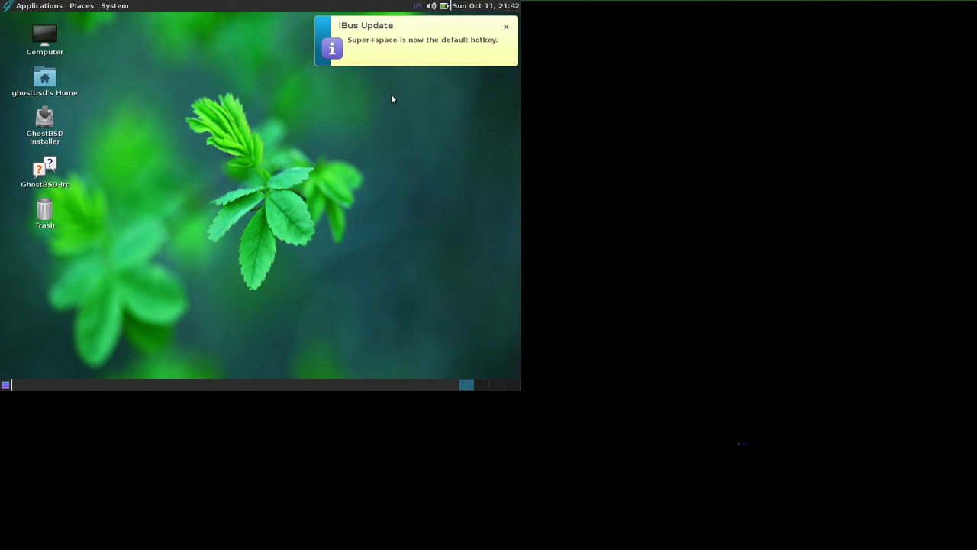
- Close the IBus Update notification
click(371, 33)
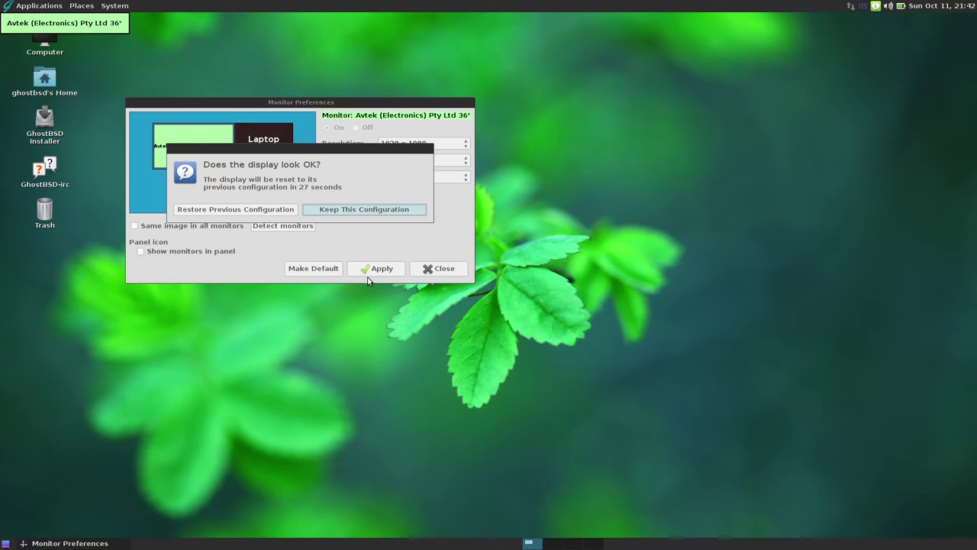
- Keep 1920 x 1080, close Monitor Preferences, check network status, and launch the GhostBSD Installer
click(323, 210)
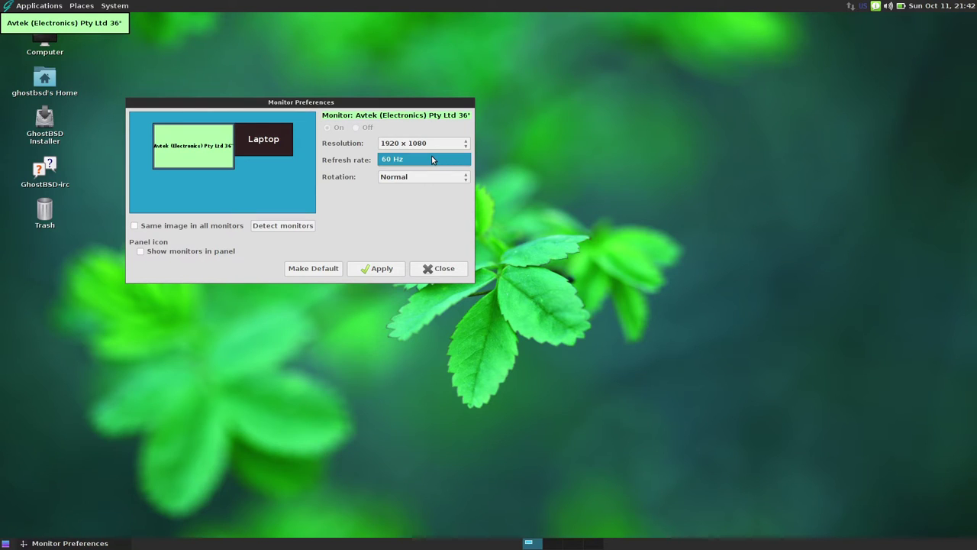
click(438, 269)
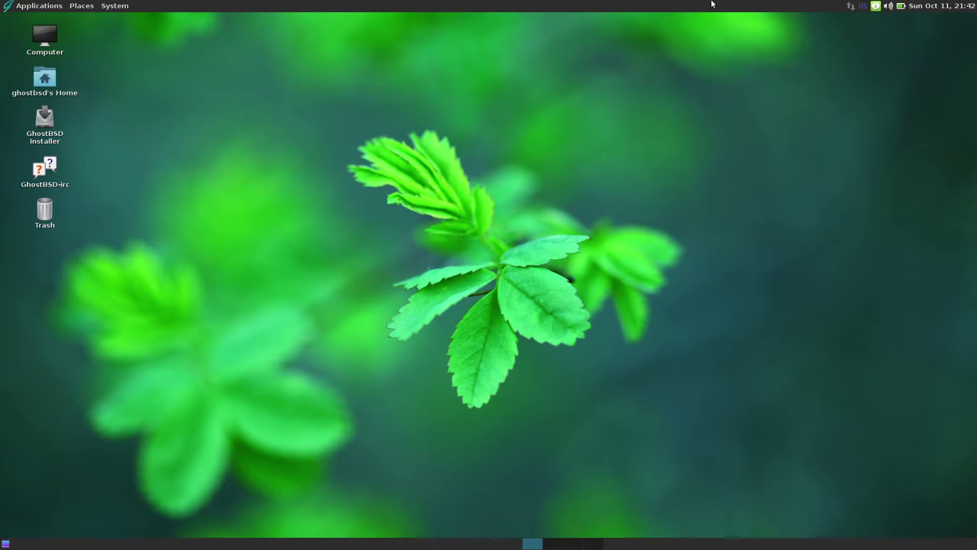
click(851, 6)
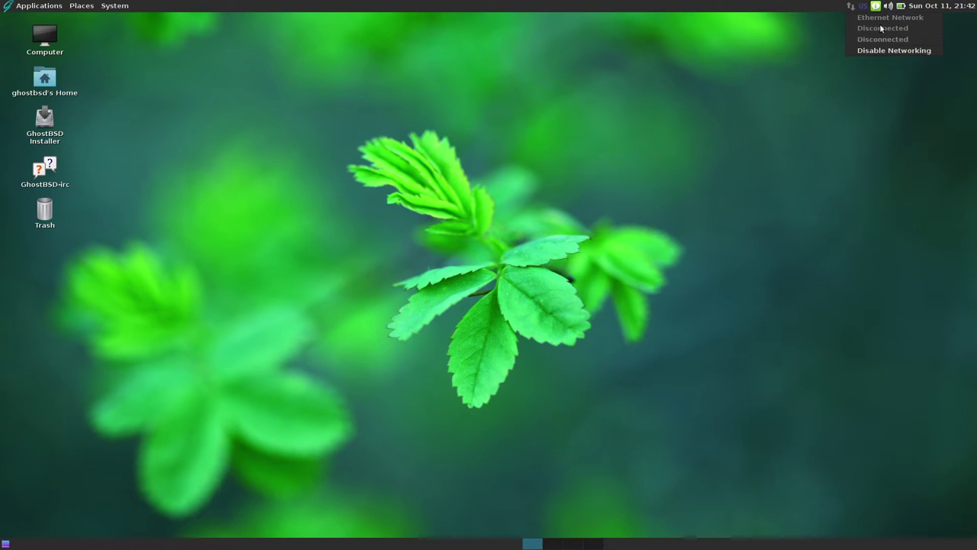
click(856, 9)
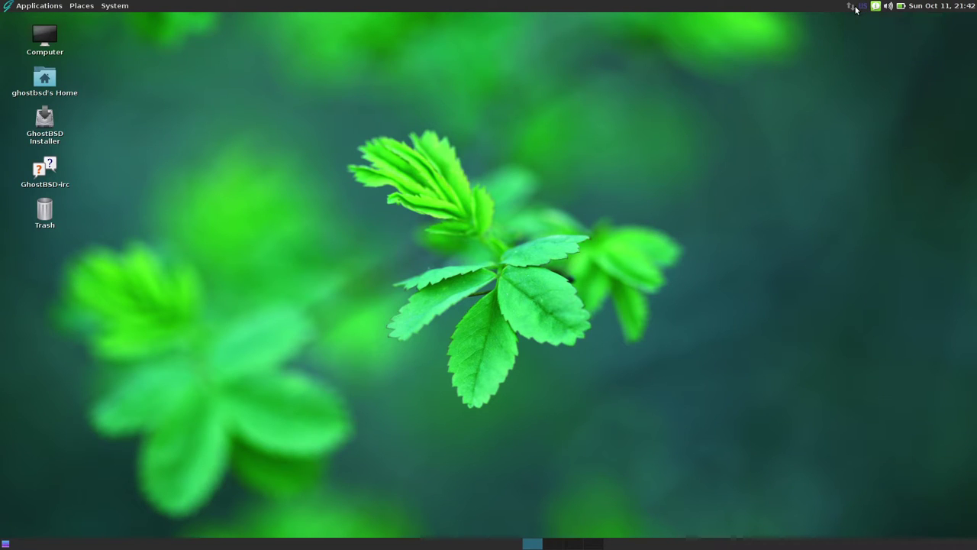
click(856, 9)
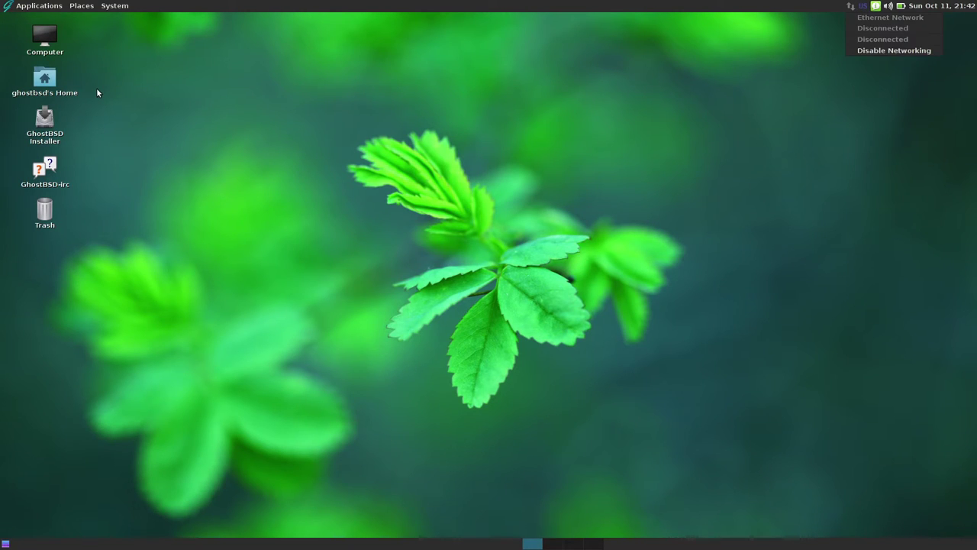
click(97, 90)
click(47, 120)
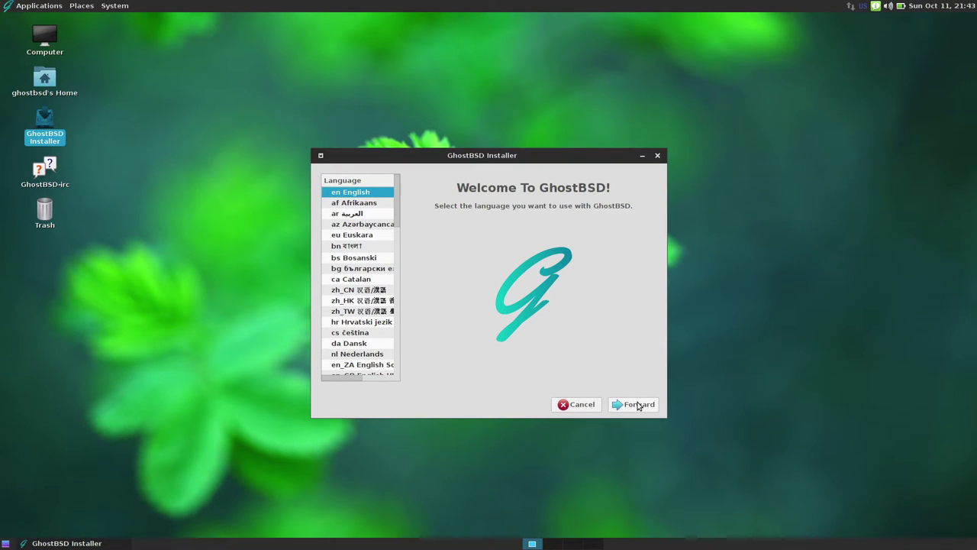
- Keep English and the USA keyboard, set time zone America/Chicago, and choose Use Entire Disk
click(637, 405)
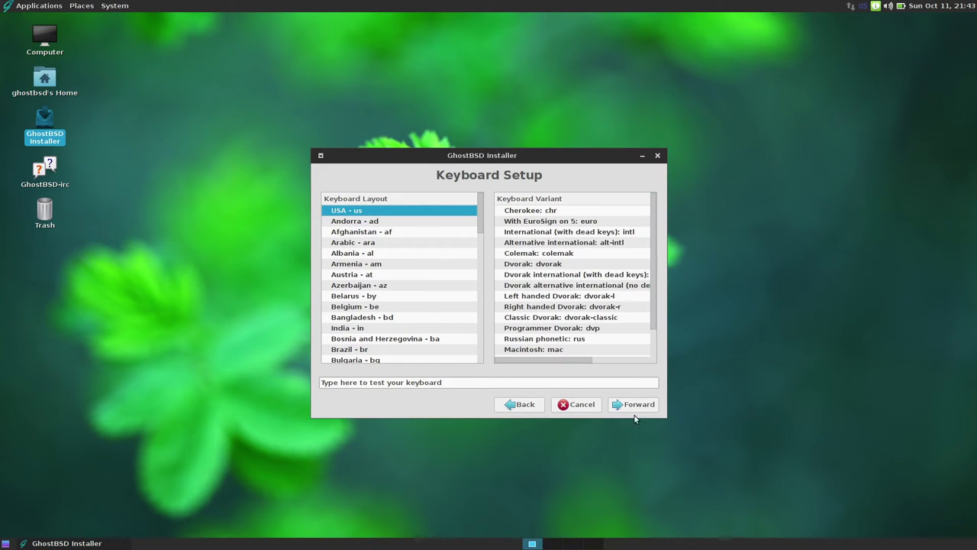
click(635, 408)
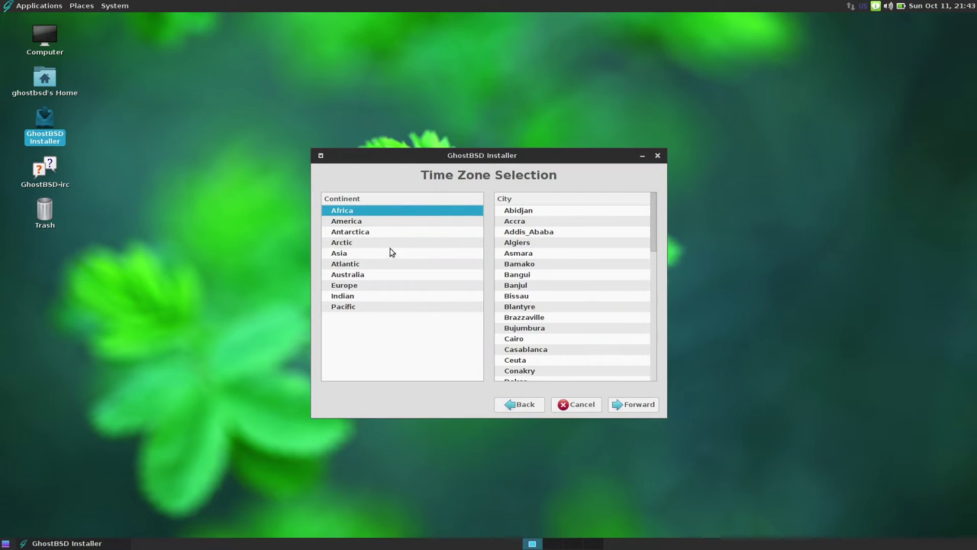
click(394, 222)
drag(654, 216, 653, 257)
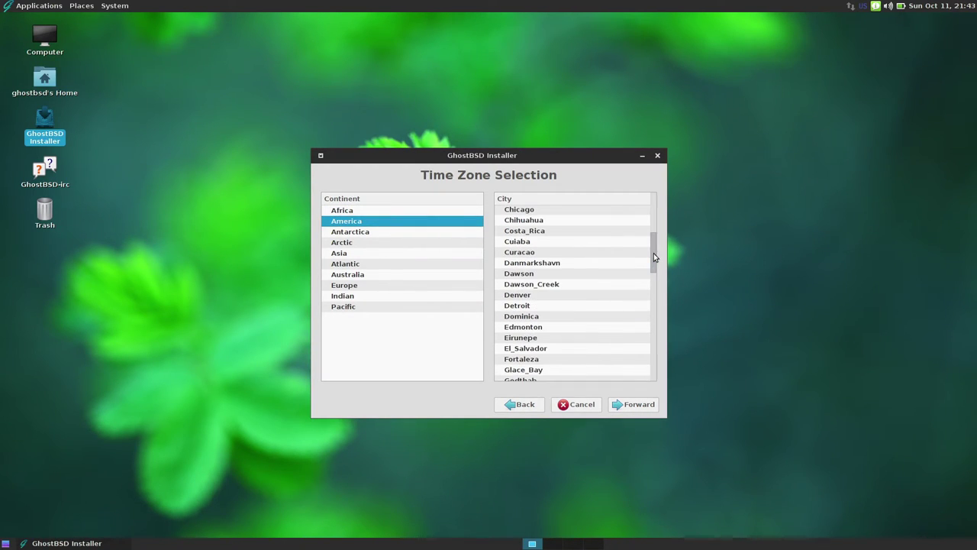
click(560, 212)
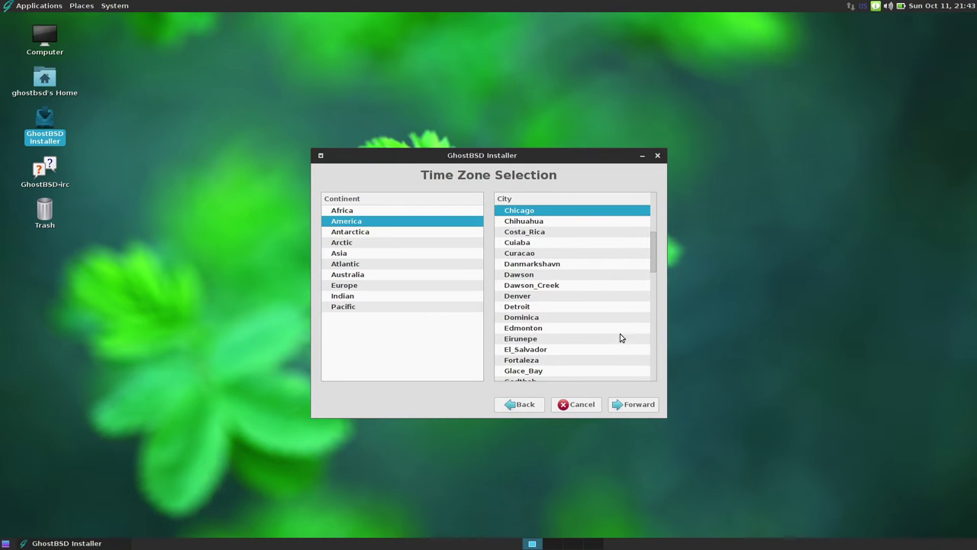
click(625, 403)
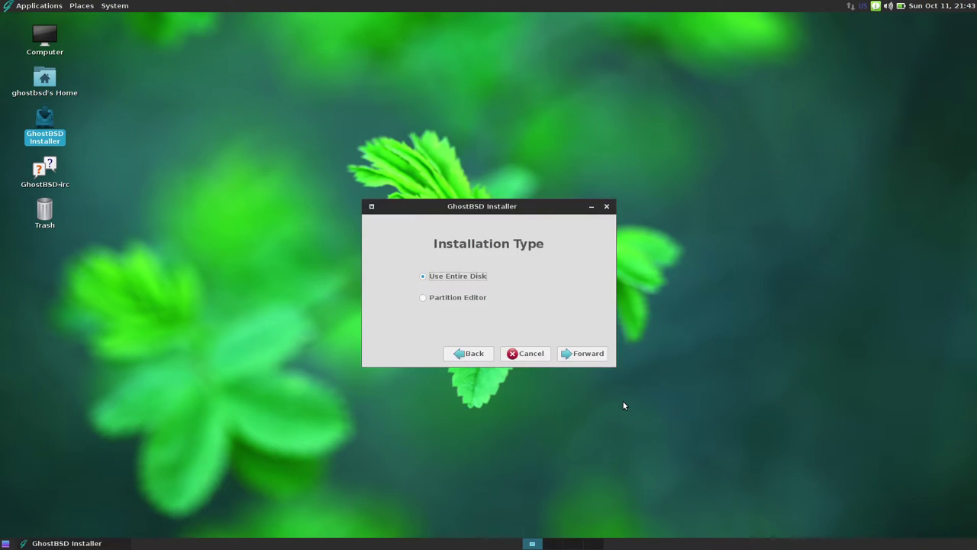
click(589, 355)
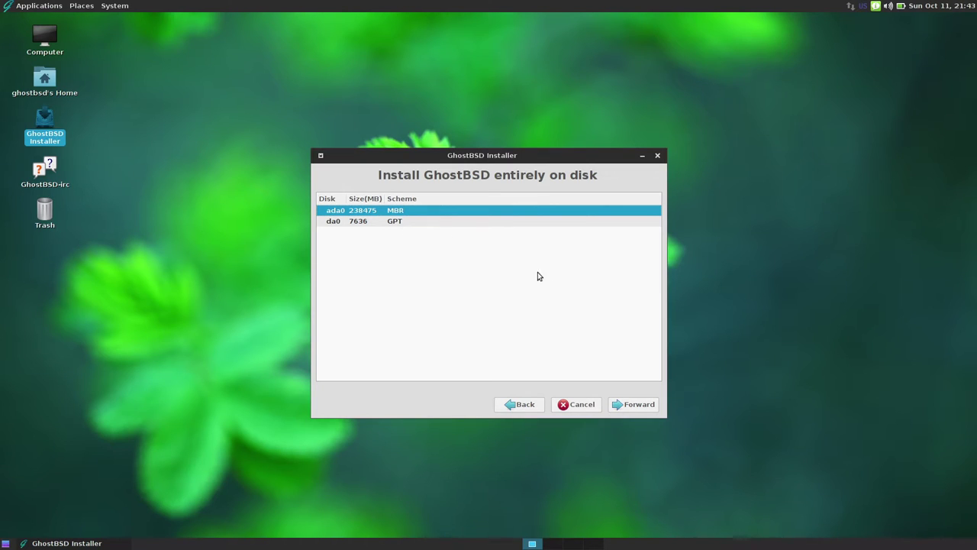
- Choose disk ada0 and enter the root password twice
click(634, 405)
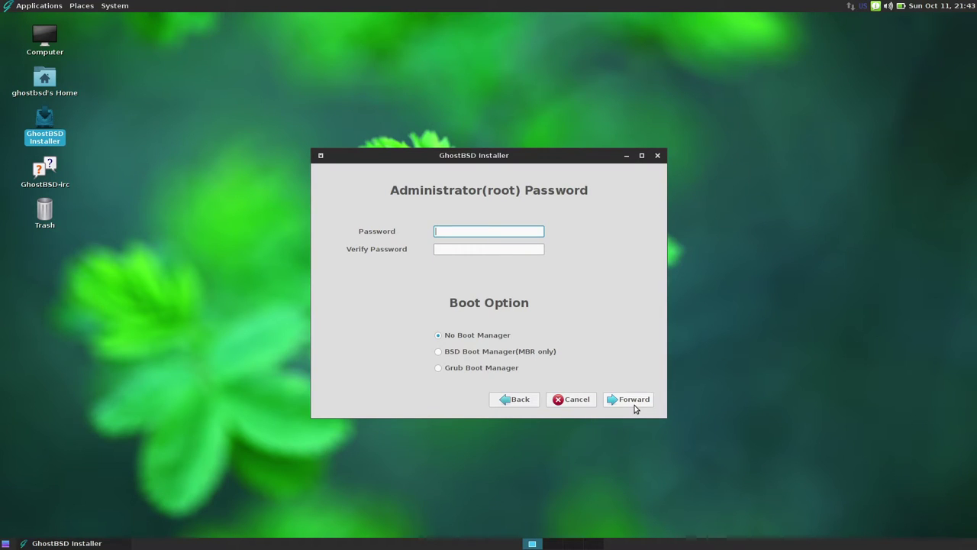
text(********)
key(Tab)
text(********)
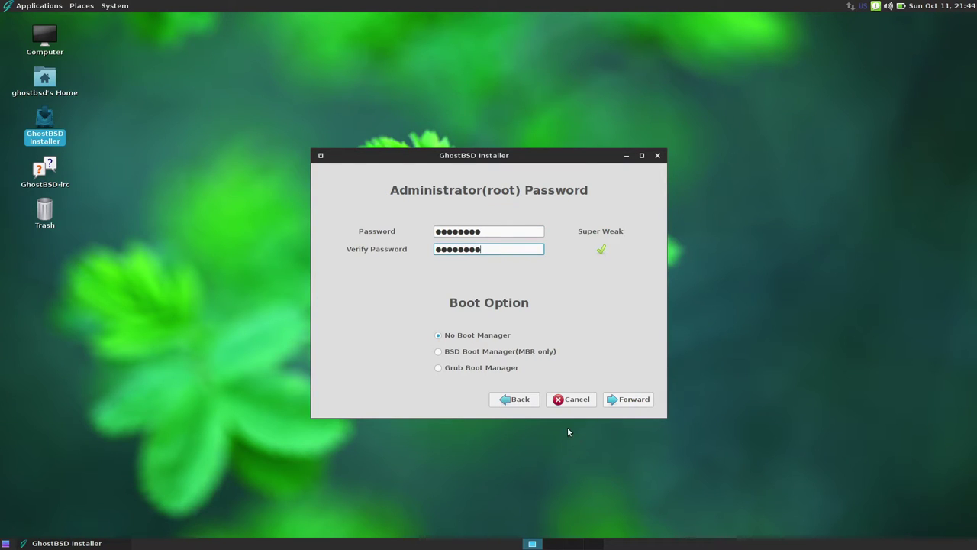
- Select BSD Boot Manager (MBR only) instead of GRUB and continue
click(524, 367)
click(524, 355)
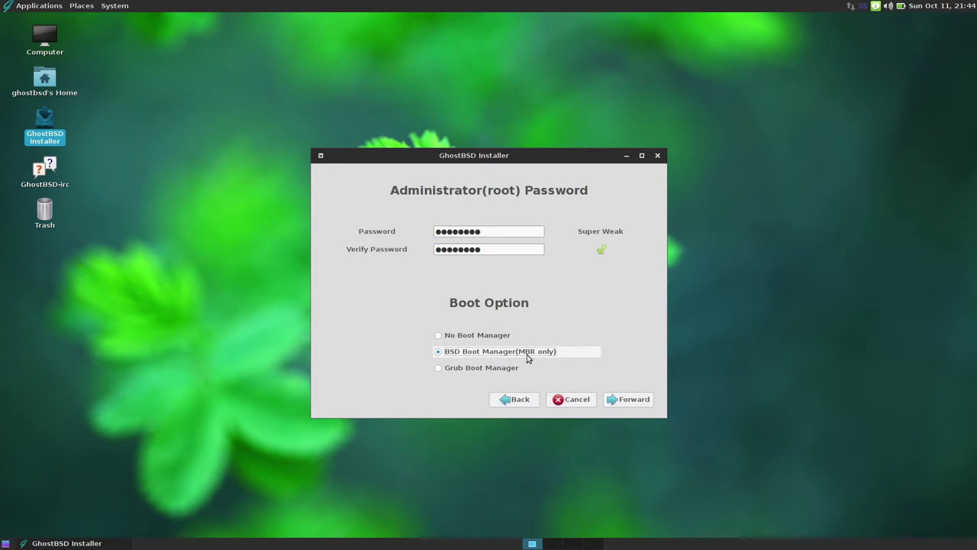
click(625, 395)
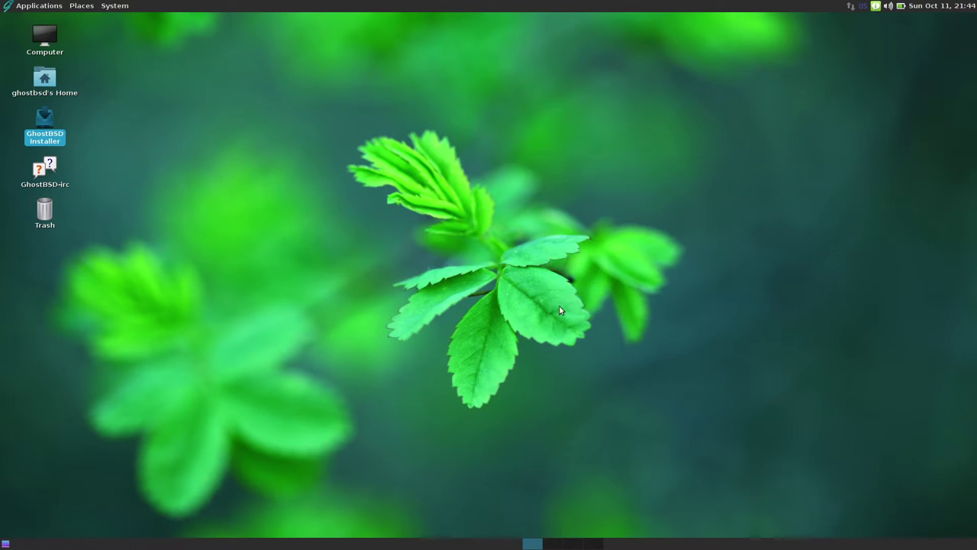
- Enter the user's full real name, correcting an initial typo
text(Jacob)
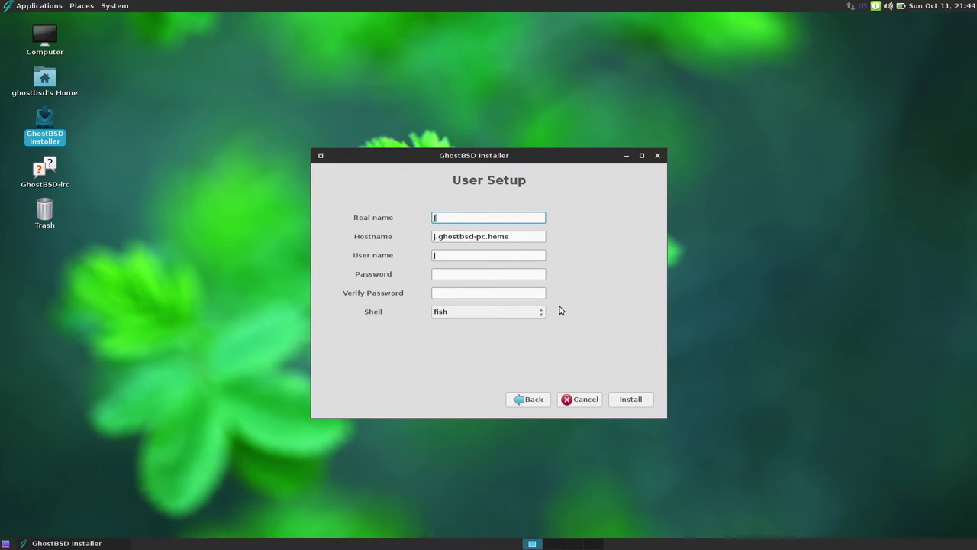
key(Tab)
key(shift+Tab)
text(JACOB kAUFMAN)
key(BackSpace)
key(BackSpace)
key(BackSpace)
key(BackSpace)
key(BackSpace)
key(BackSpace)
key(BackSpace)
key(BackSpace)
key(BackSpace)
key(BackSpace)
key(BackSpace)
key(BackSpace)
key(BackSpace)
text(Jacob Kauffmann)
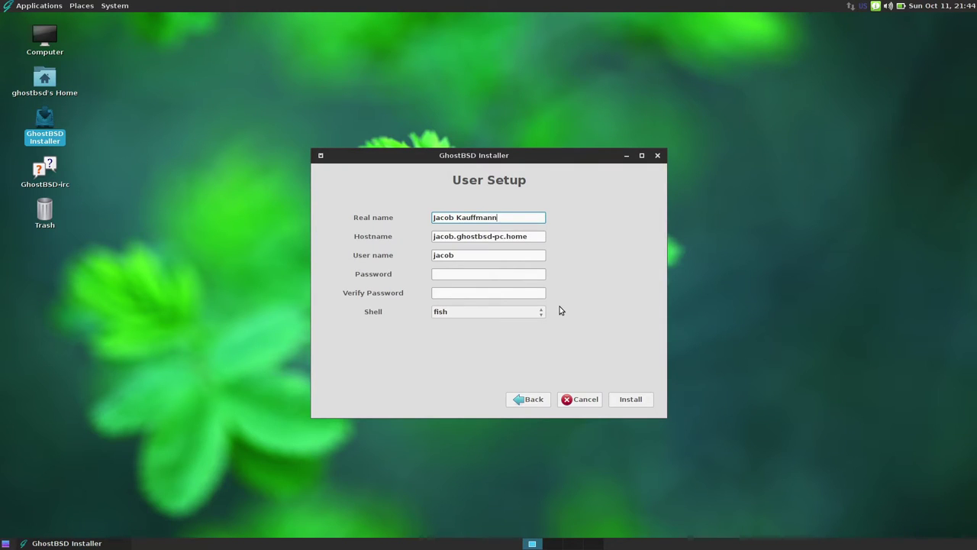
key(Tab)
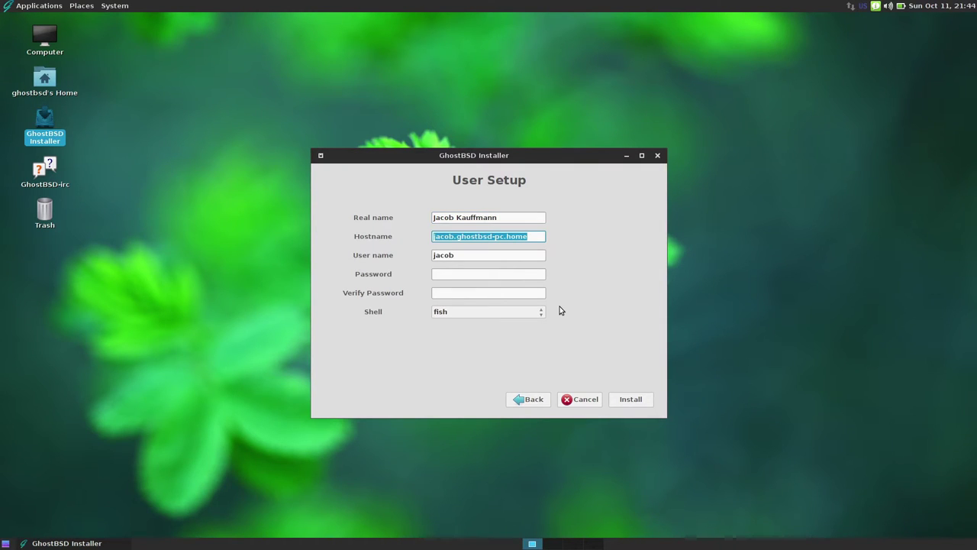
- Fill in the hostname, the user name and a matching account password
text(jacob-laptop)
key(Tab)
key(Tab)
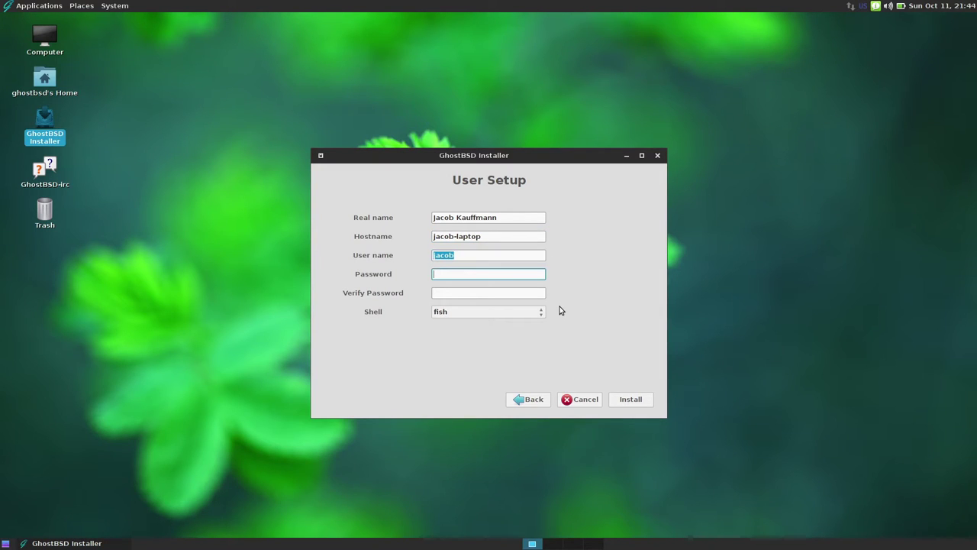
text(********)
key(Tab)
key(shift+Tab)
key(shift+Tab)
text(jaco)
key(Tab)
key(shift+Tab)
text(jacob)
key(Tab)
key(Tab)
text(********)
- Keep fish as the login shell and start the installation
click(507, 313)
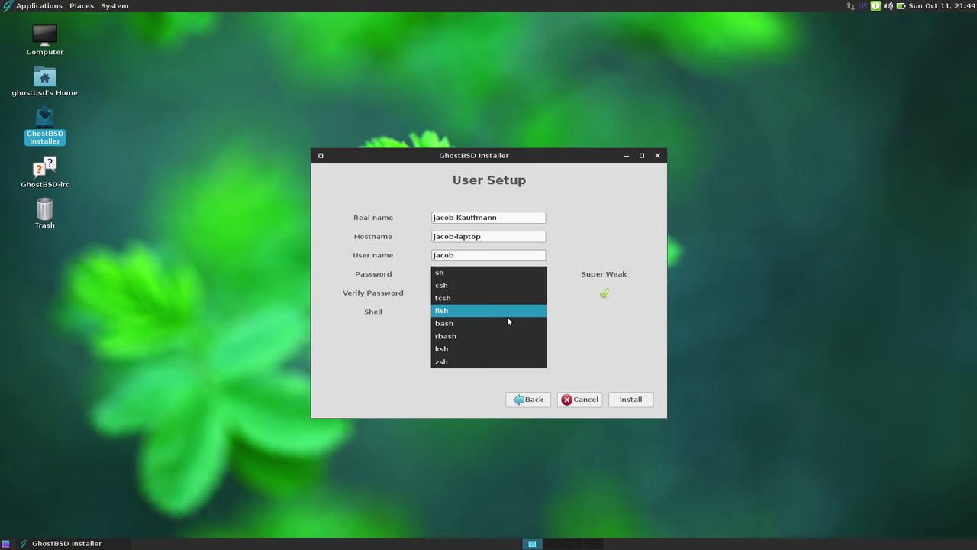
click(390, 314)
click(441, 310)
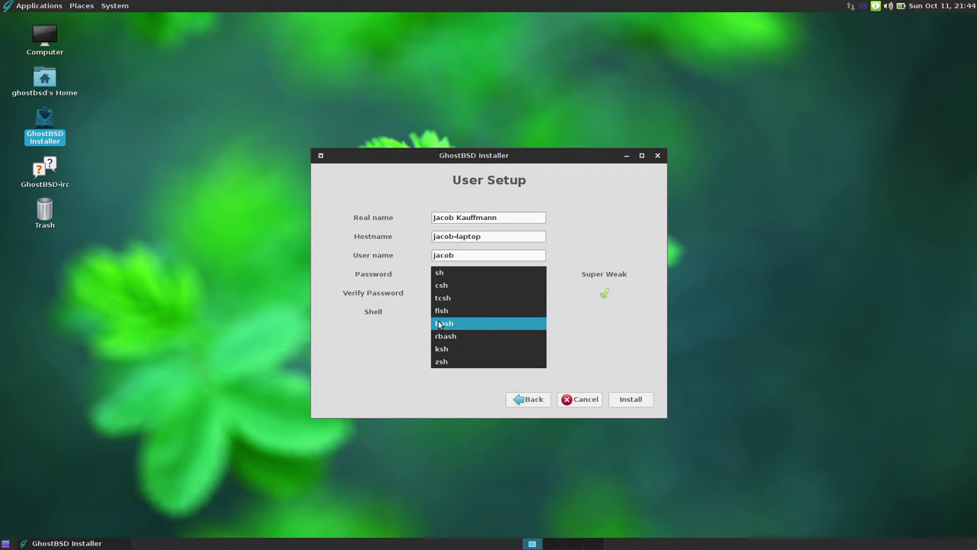
click(420, 318)
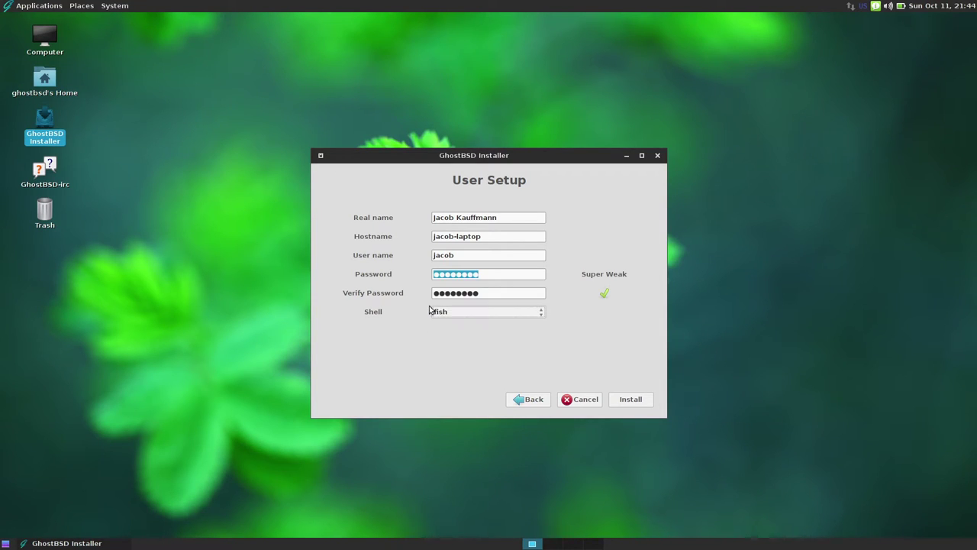
click(513, 273)
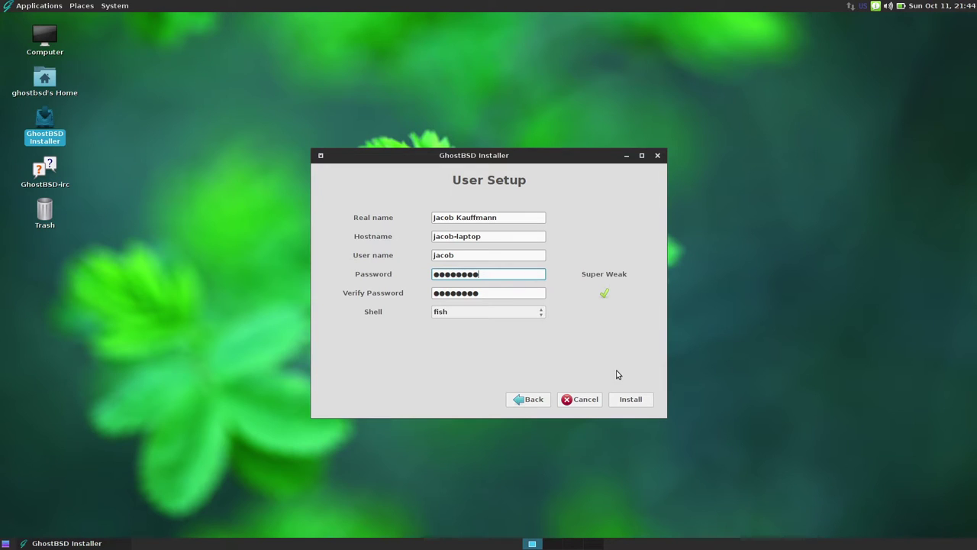
click(539, 296)
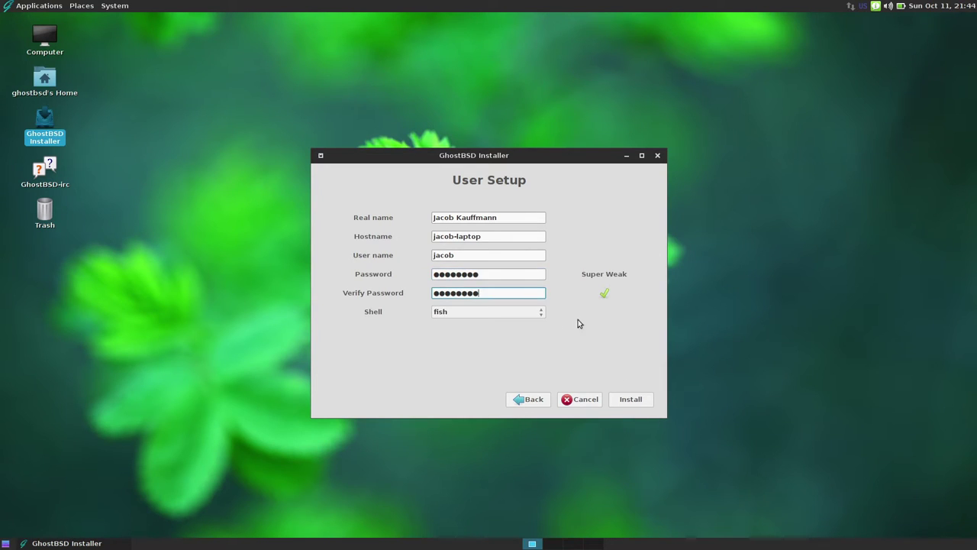
click(642, 402)
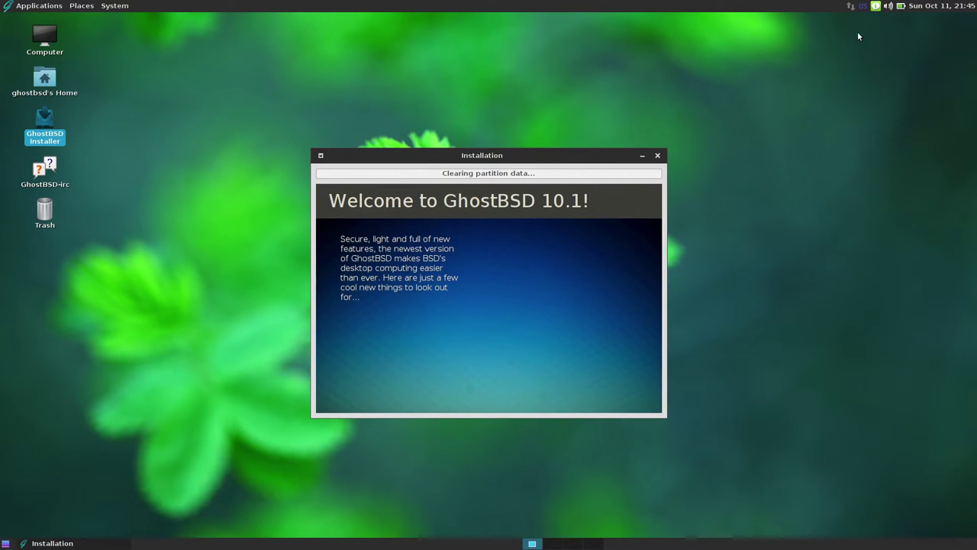
- Check the tray volume level while the installer clears partition data
click(889, 6)
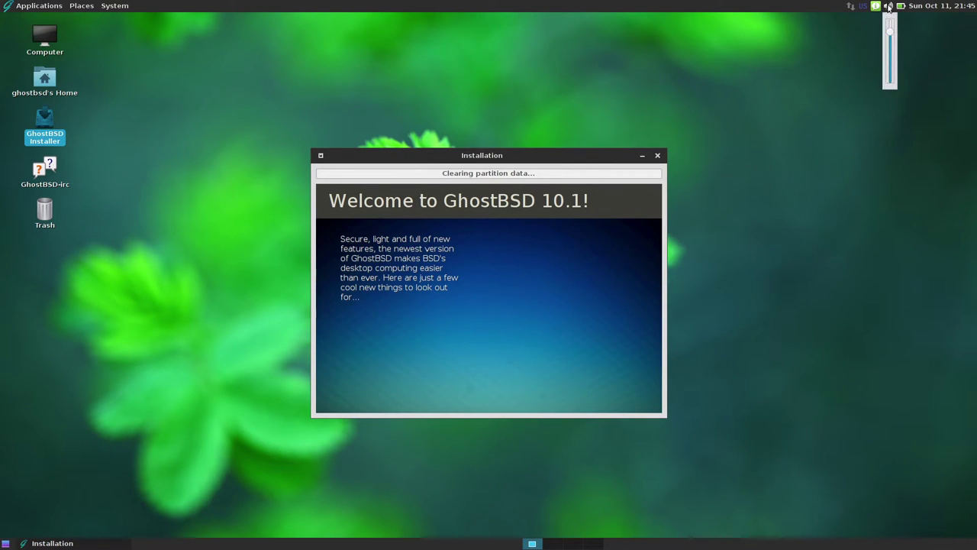
click(890, 6)
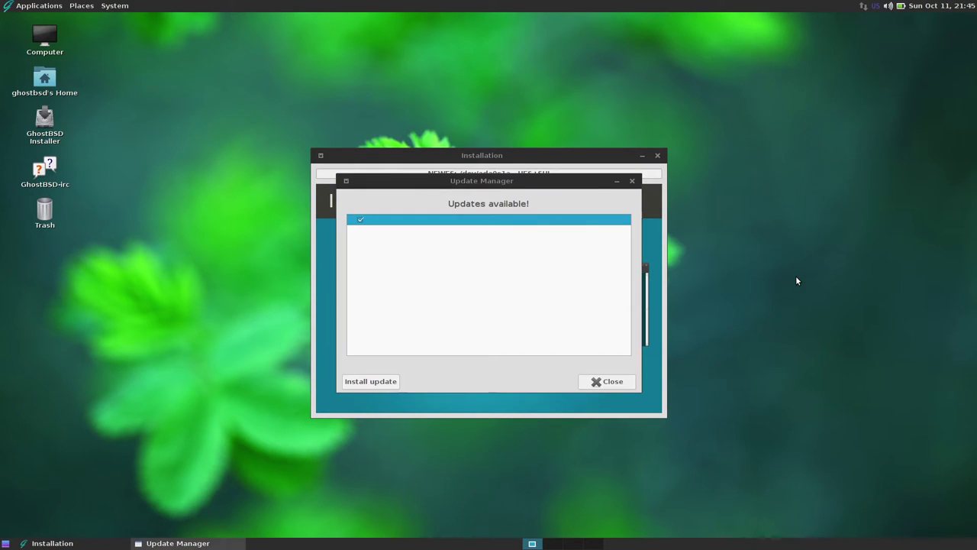
- Move the Update Manager notice off and back over the installation window
drag(545, 184, 880, 219)
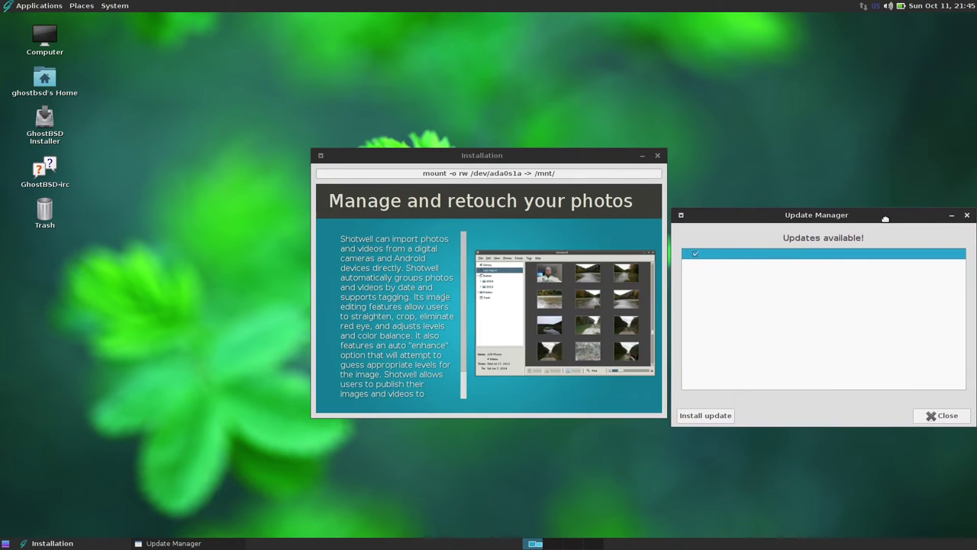
click(449, 252)
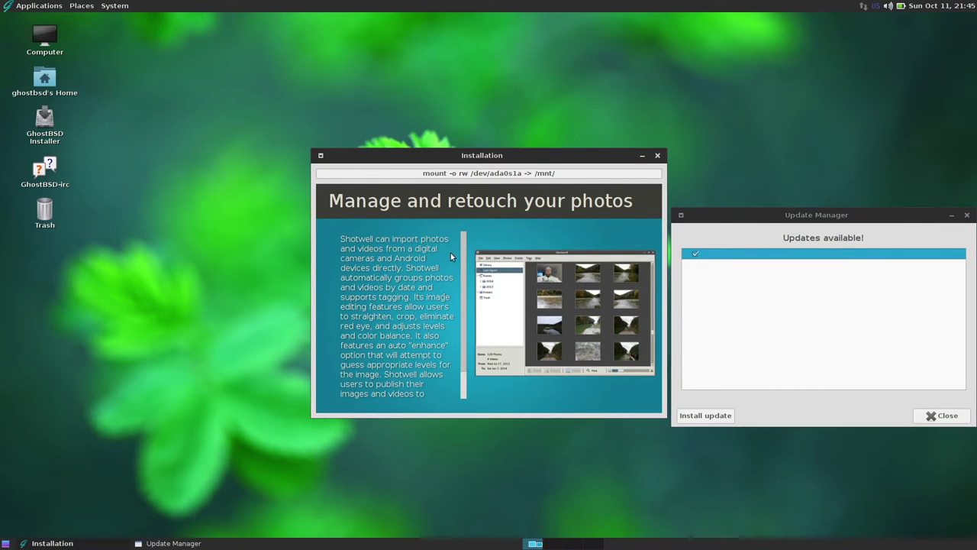
scroll(459, 299, down, 3)
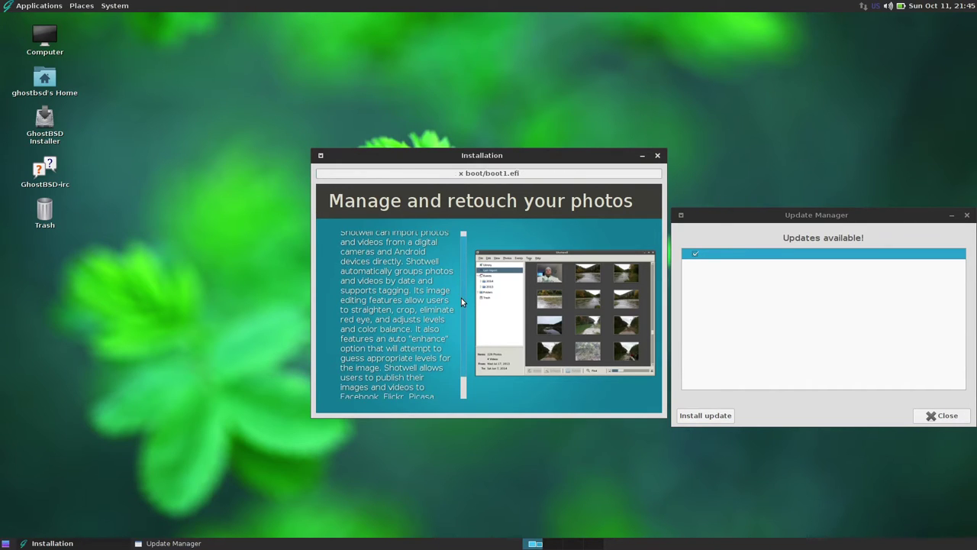
scroll(456, 353, up, 3)
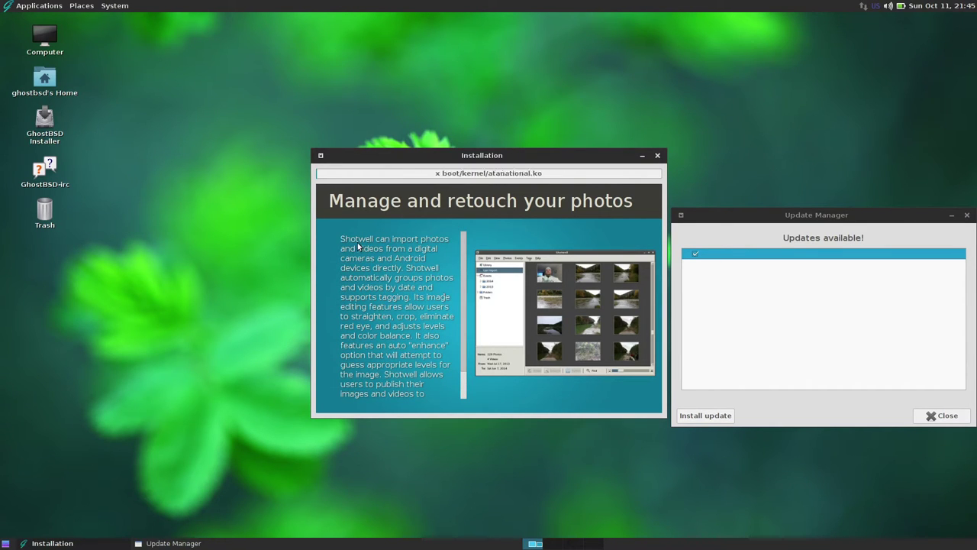
drag(818, 218, 485, 193)
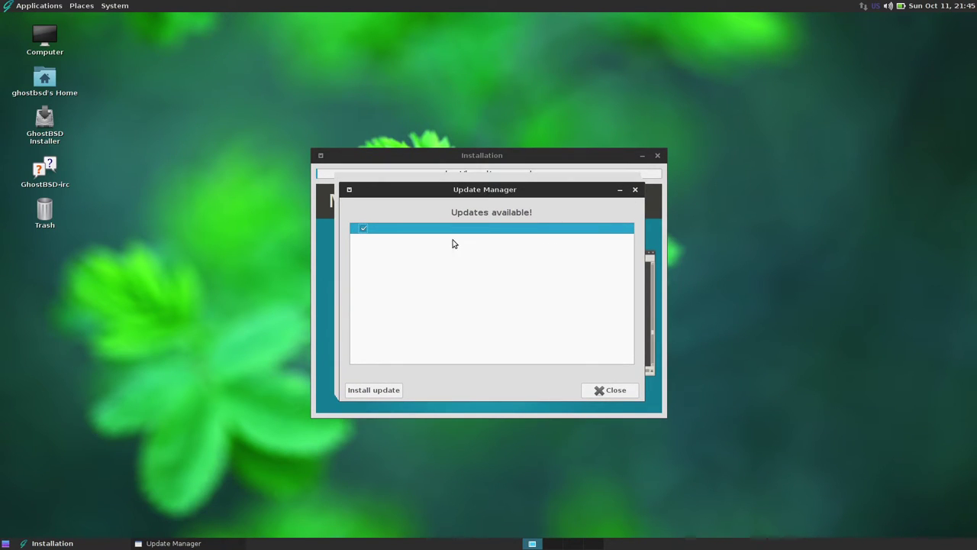
- Keep the available update ticked and move the notice to the lower right
click(364, 230)
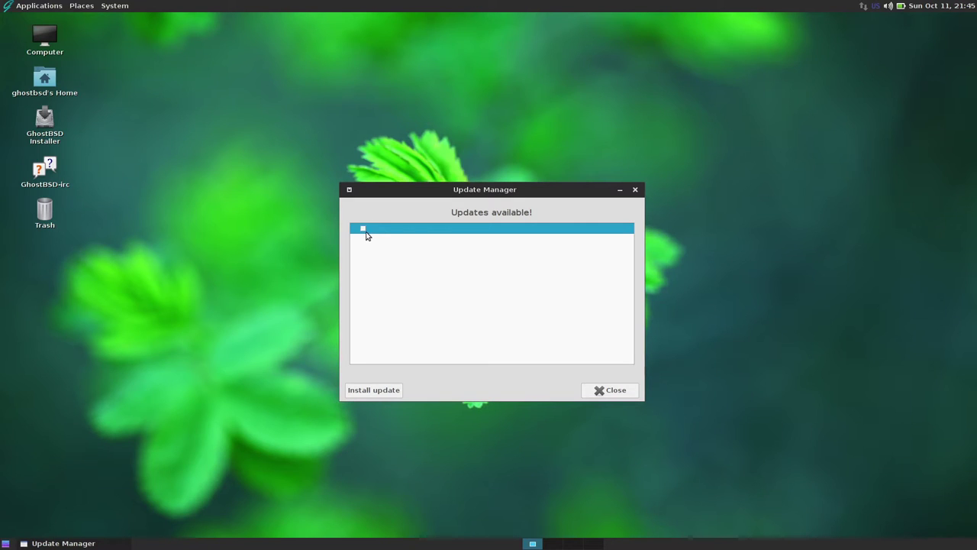
click(364, 229)
drag(403, 195, 700, 431)
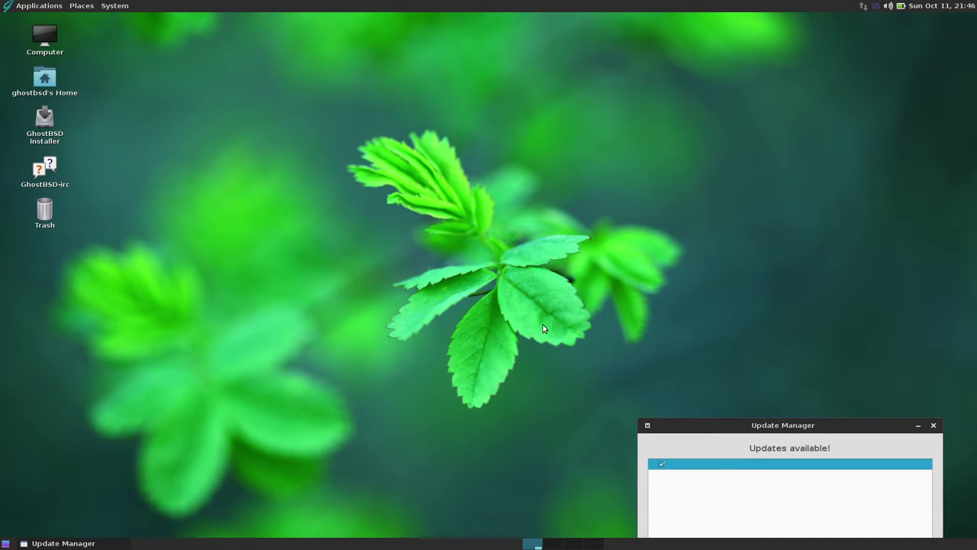
click(38, 6)
- Launch System Monitor from System Tools and view its System and Processes tabs
mouse_move(42, 104)
click(162, 183)
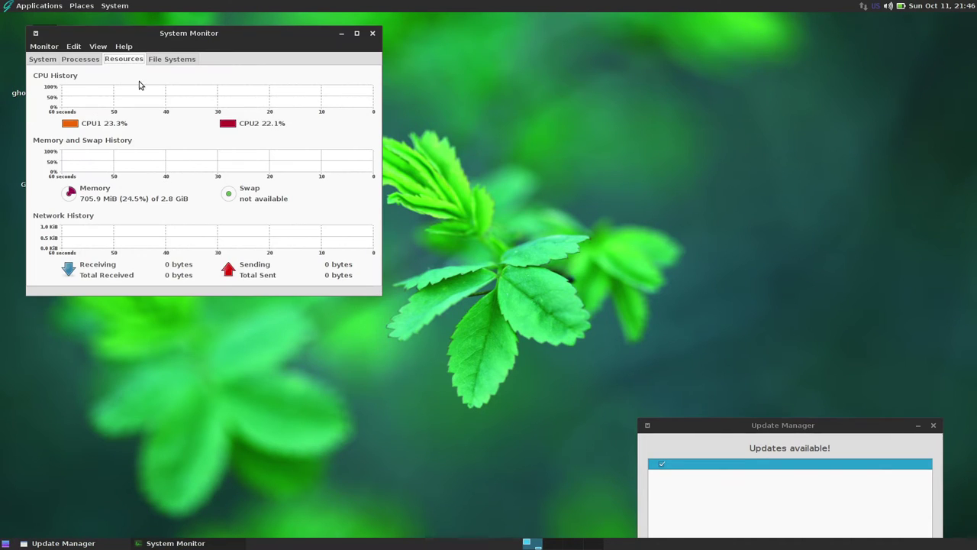
click(74, 59)
click(44, 59)
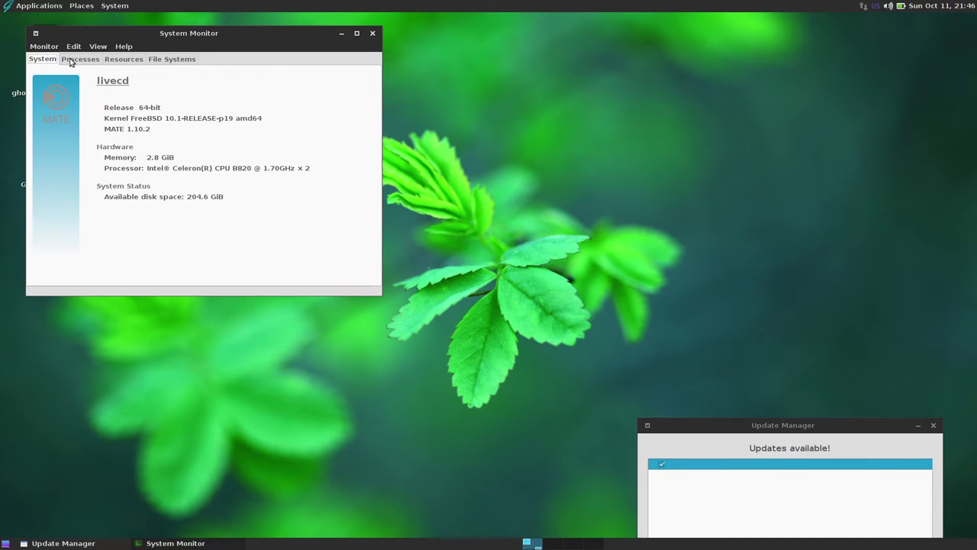
click(73, 59)
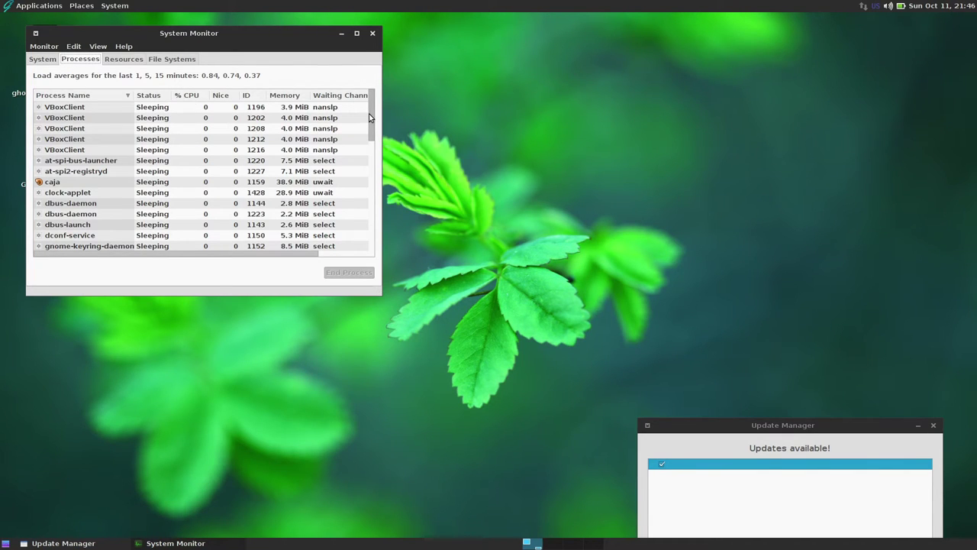
- Scroll the processes list and move Update Manager over the System Monitor
scroll(370, 116, down, 1)
drag(368, 120, 360, 220)
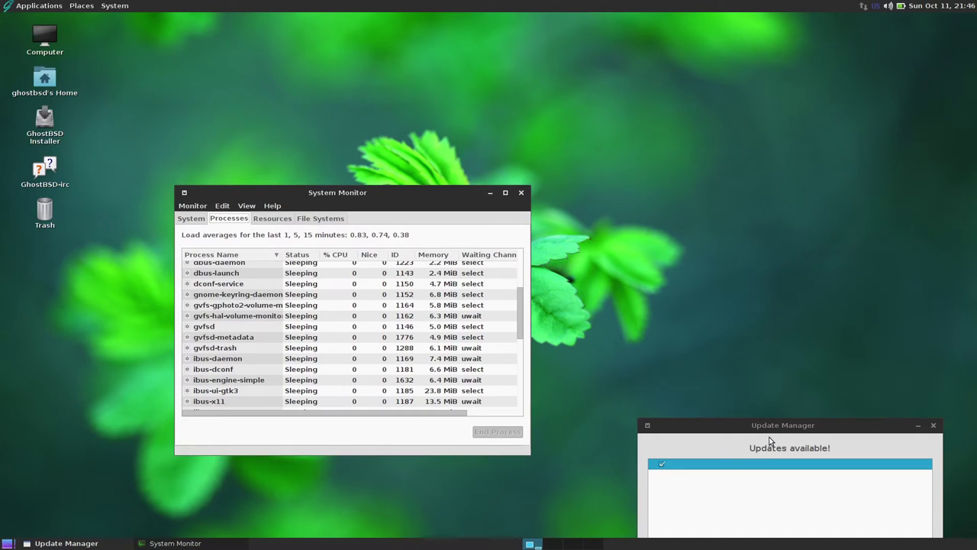
drag(772, 429, 510, 148)
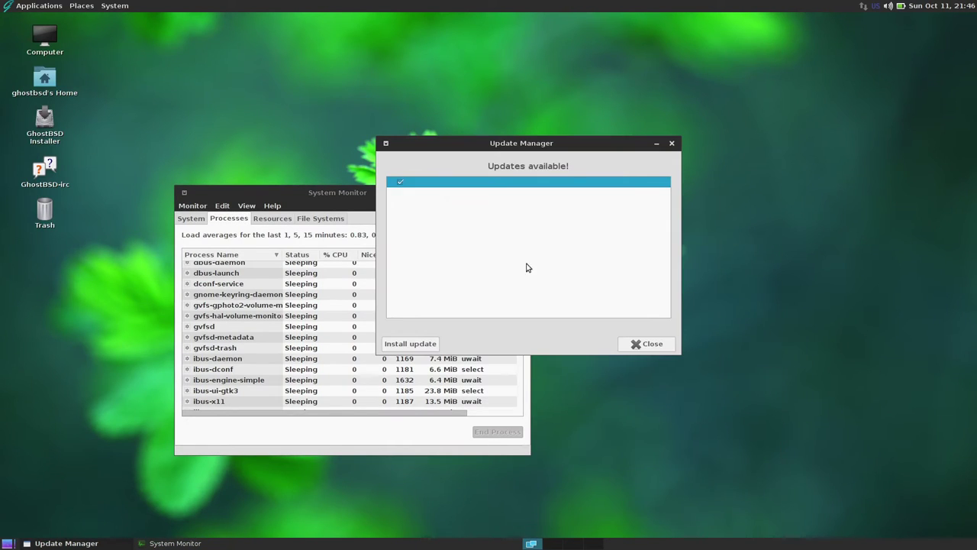
- Start installing the FreeBSD updates, check network status, then close all open windows
click(423, 342)
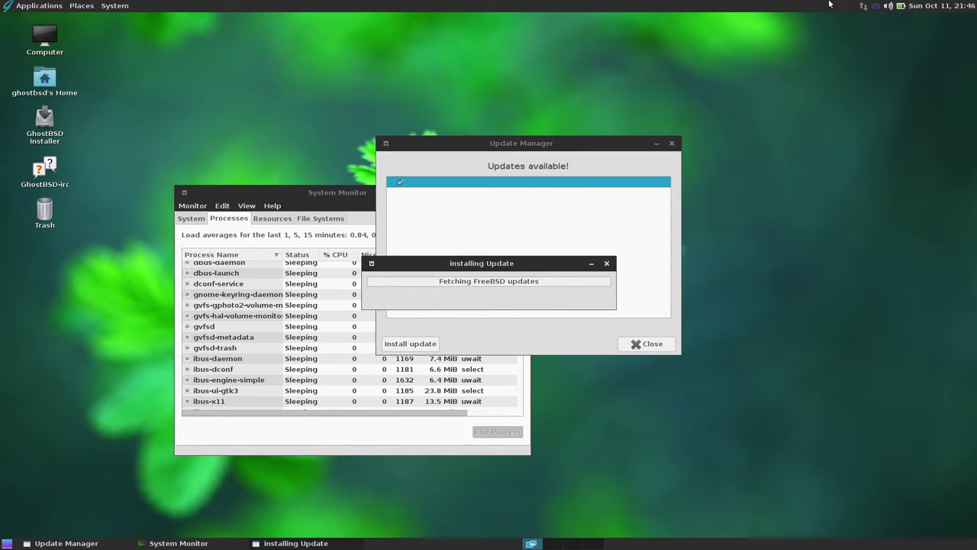
click(863, 6)
click(863, 6)
click(864, 6)
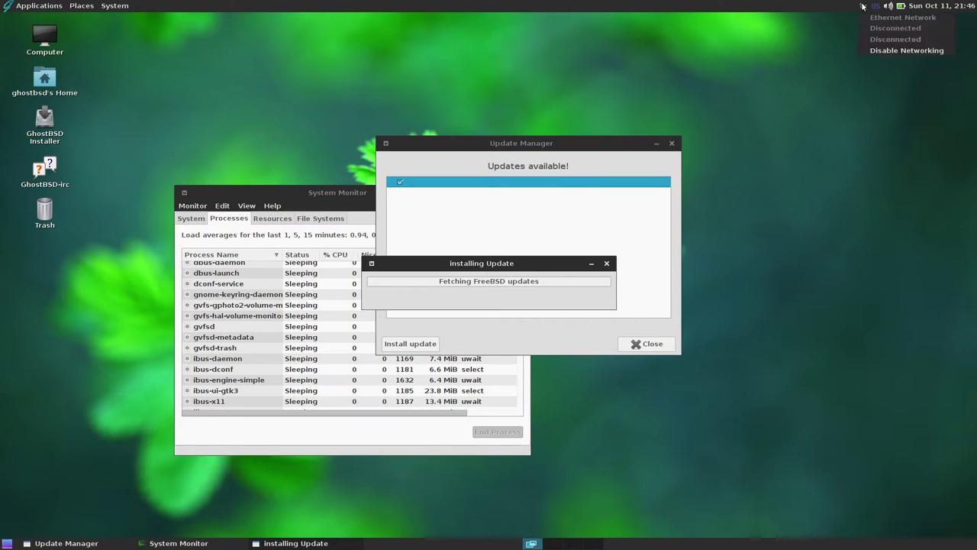
click(606, 262)
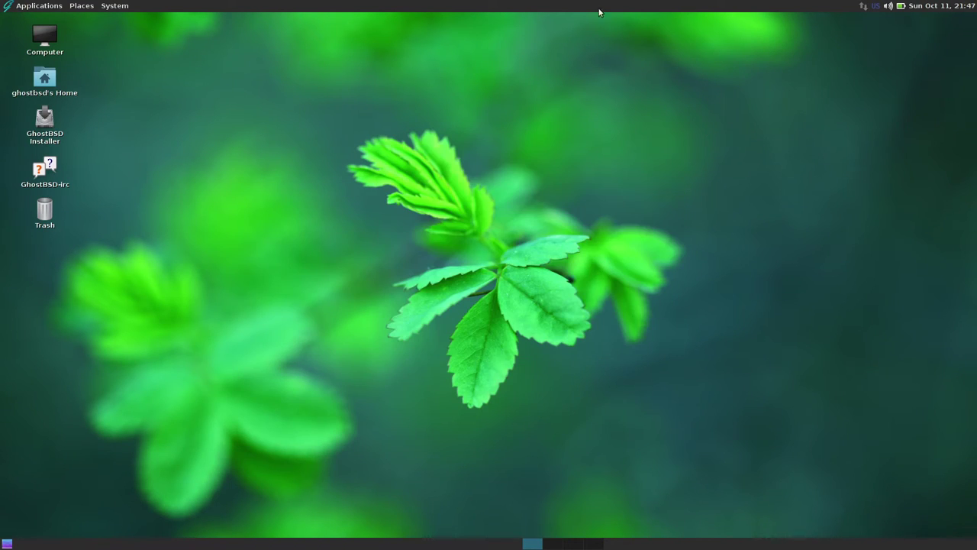
- Open the computer's root folder from Places, then close the file browser
click(38, 5)
mouse_move(90, 5)
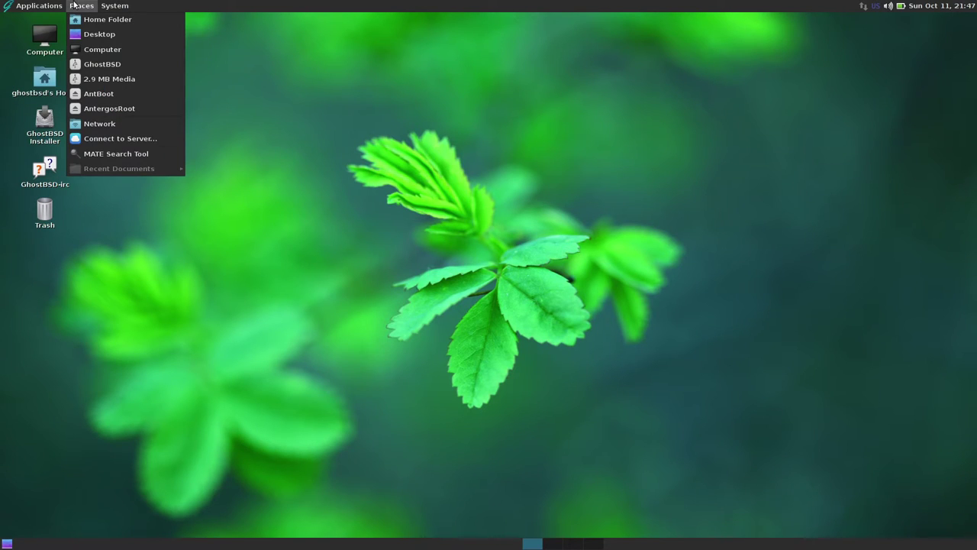
click(102, 49)
click(680, 138)
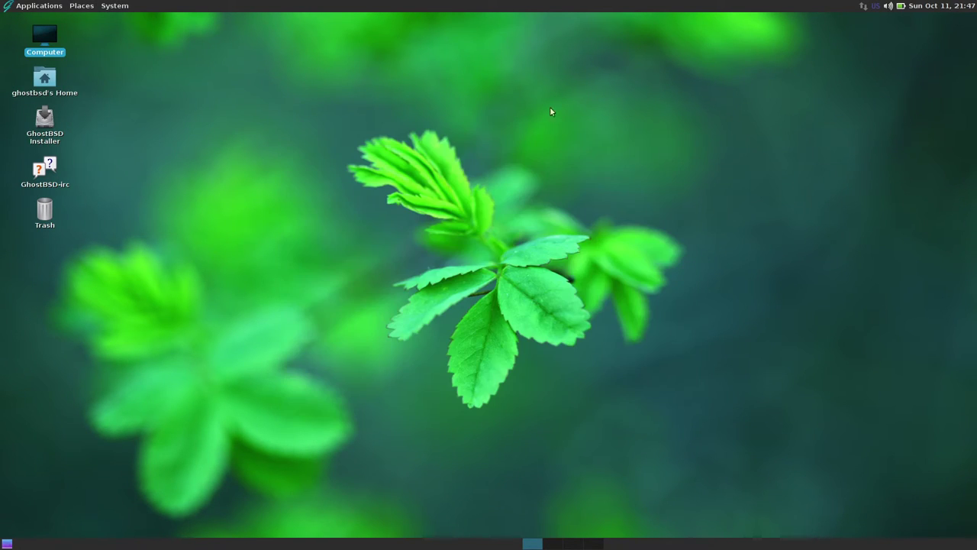
- Start logging out via System > Log Out, then cancel it
click(38, 5)
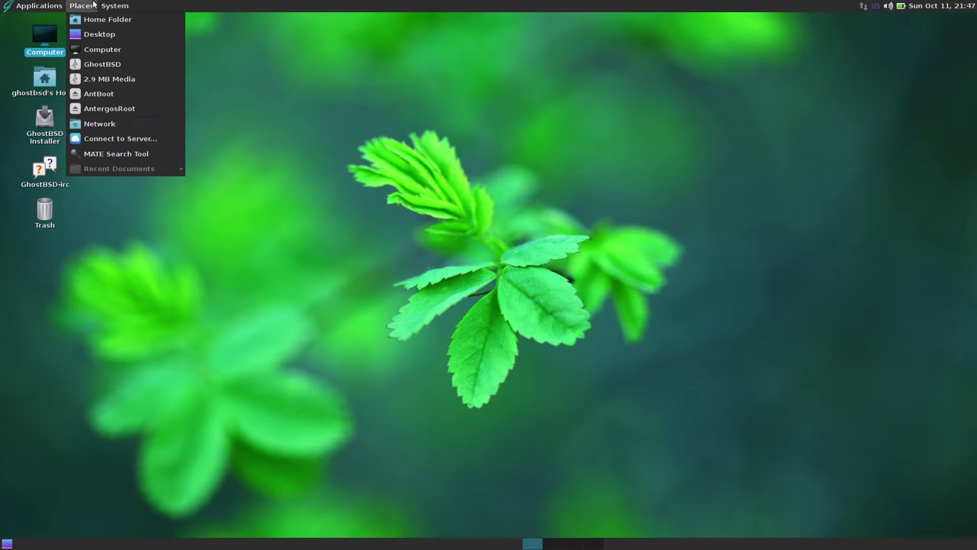
mouse_move(115, 5)
click(119, 83)
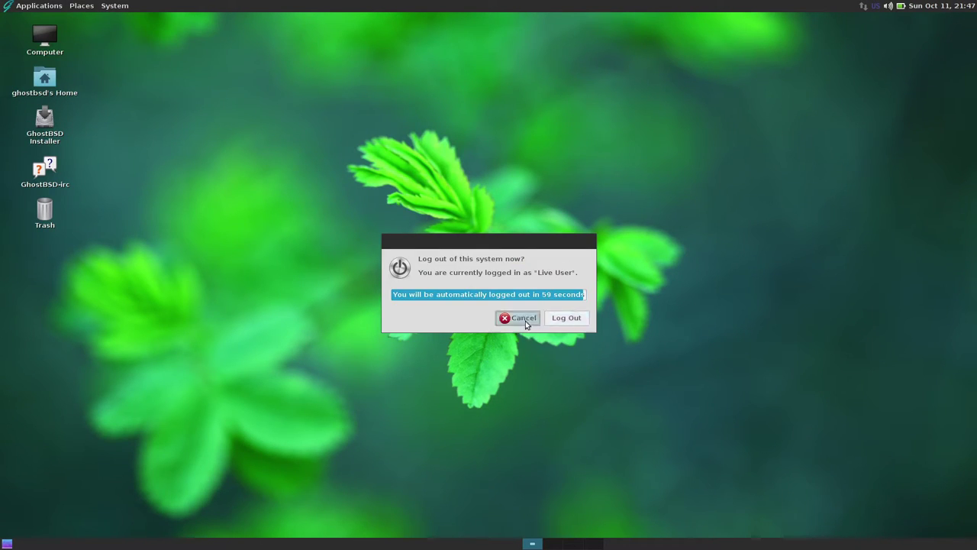
click(526, 325)
- Restart the live system via System > Shut Down
click(127, 6)
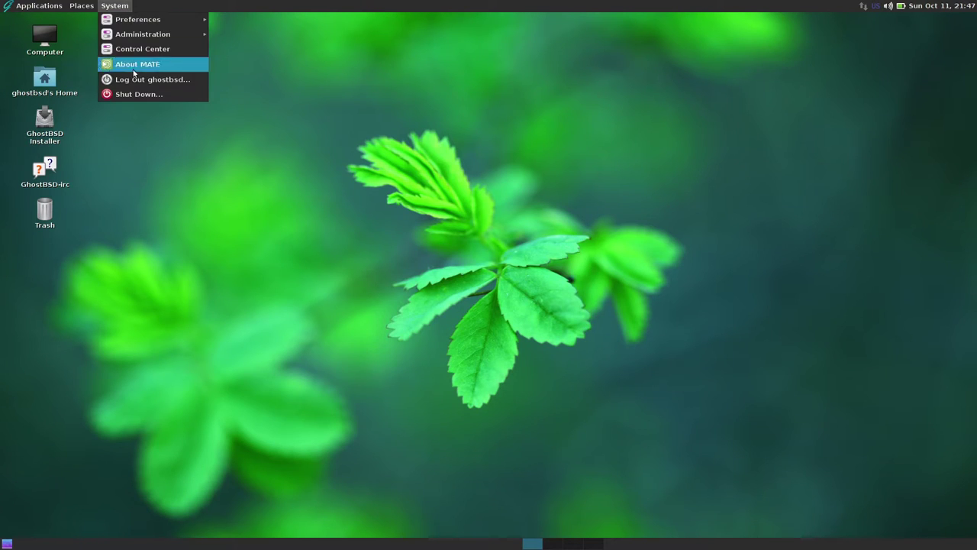
click(138, 94)
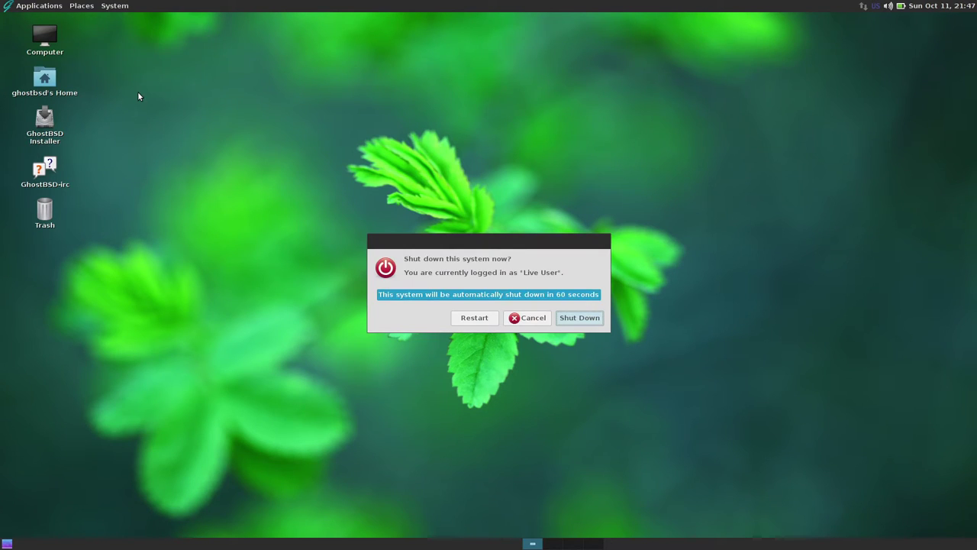
click(491, 317)
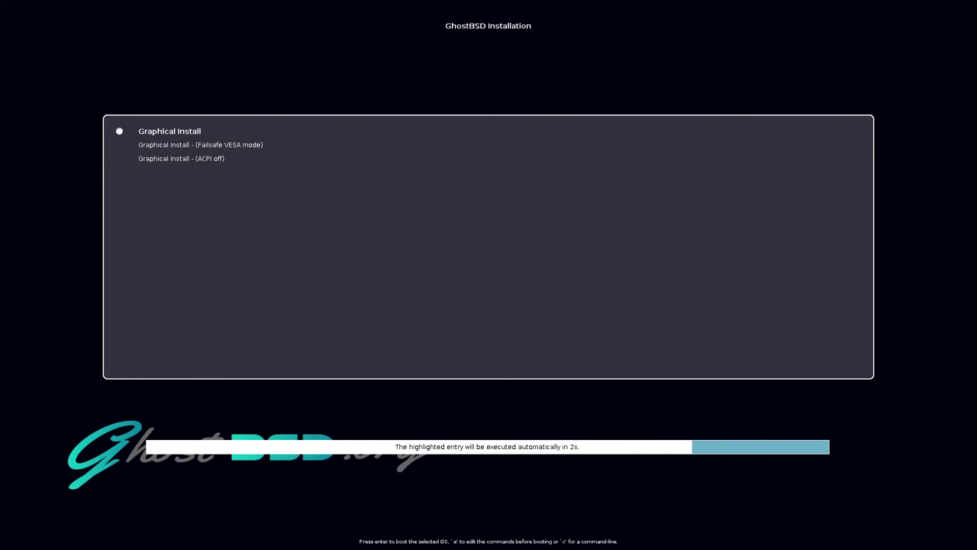
- Stop the boot countdown and select the standard Graphical Install entry
key(Down)
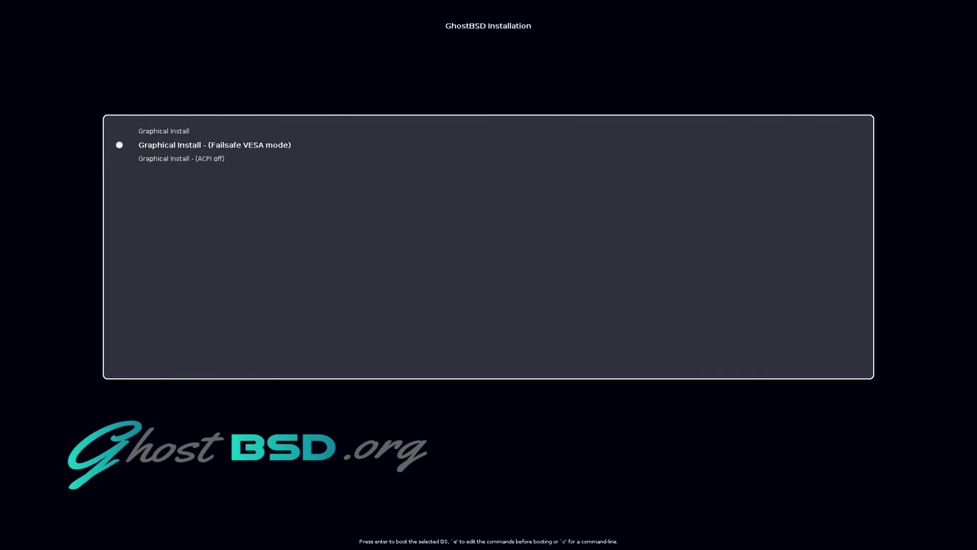
key(Up)
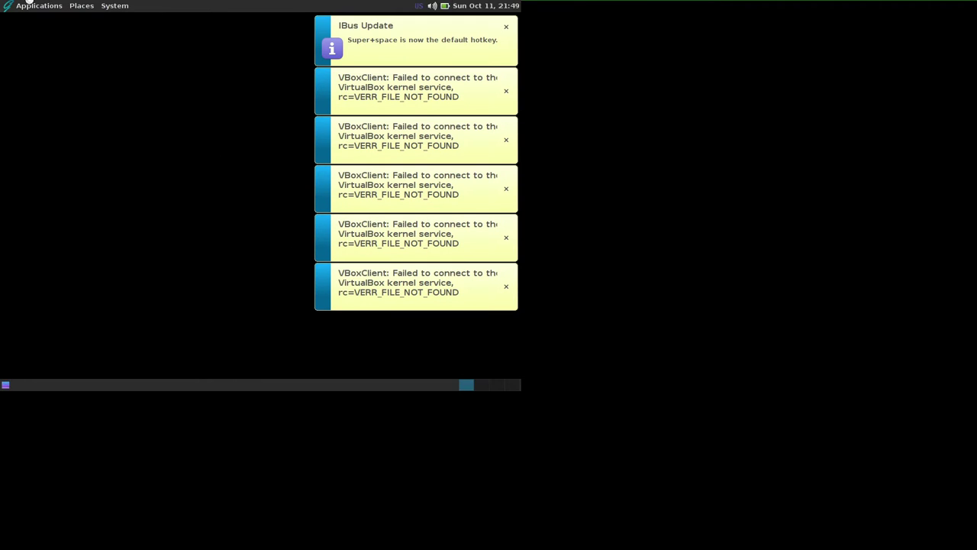
- Close the Monitor Preferences dialog and confirm the wired network is connected
click(80, 6)
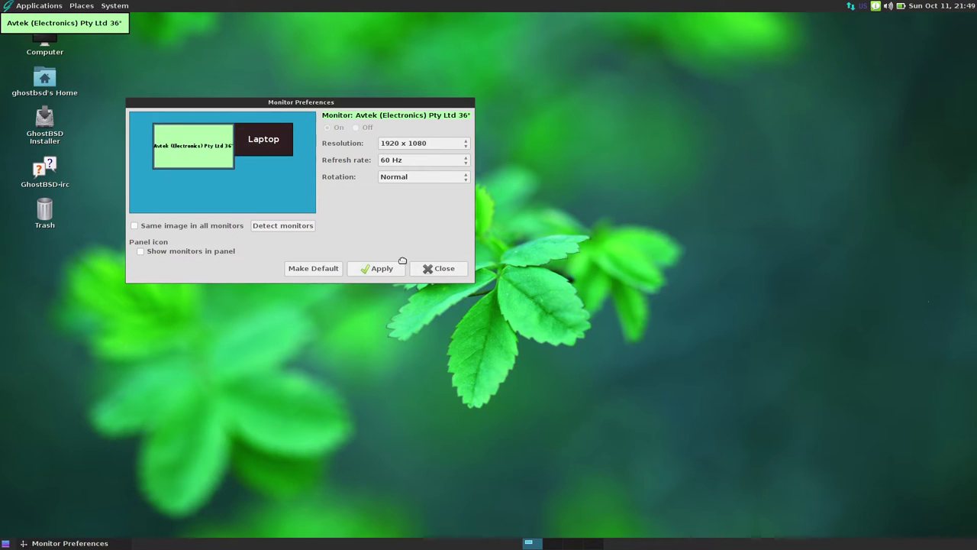
click(427, 270)
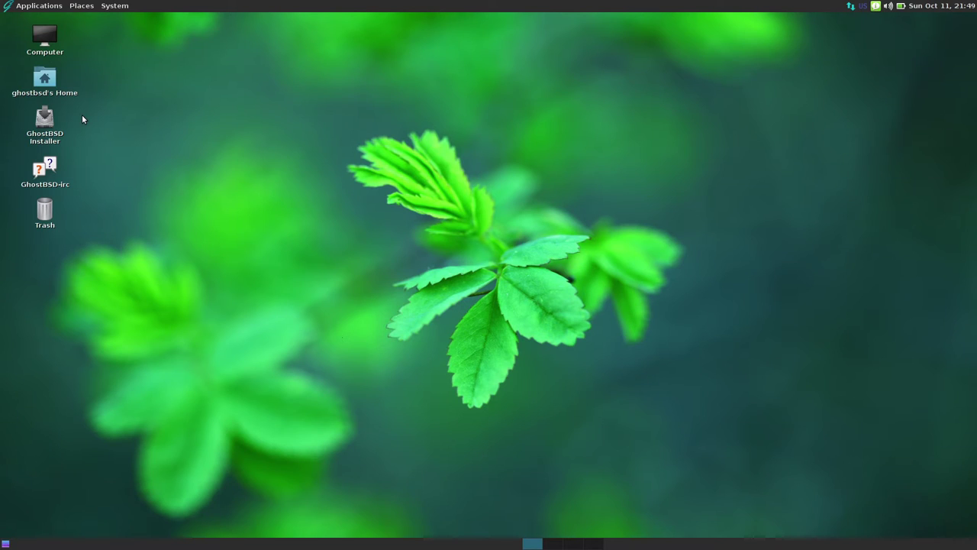
click(851, 7)
click(850, 7)
- Launch the GhostBSD Installer from its desktop icon
click(37, 124)
right_click(38, 123)
click(44, 125)
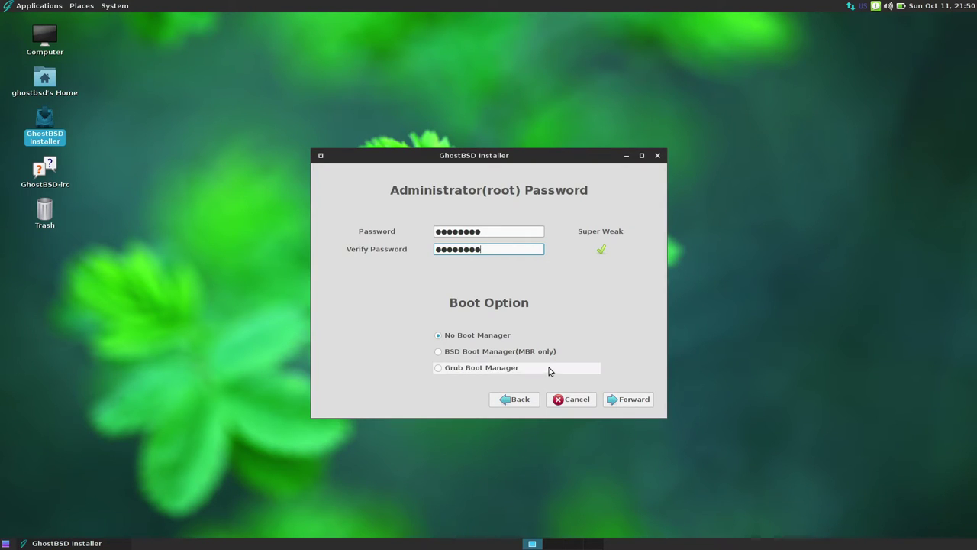
- Choose Grub Boot Manager instead of BSD MBR-only and continue to User Setup
click(546, 356)
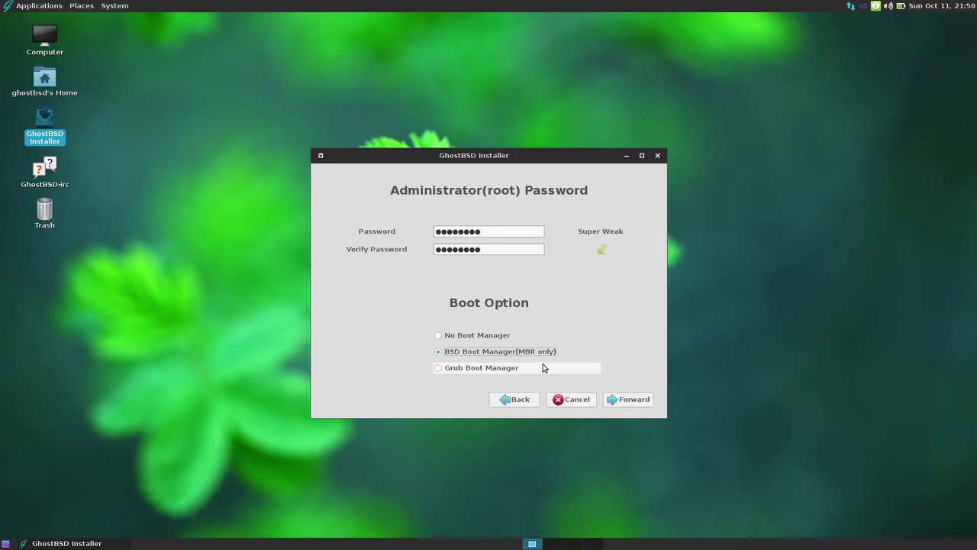
click(572, 370)
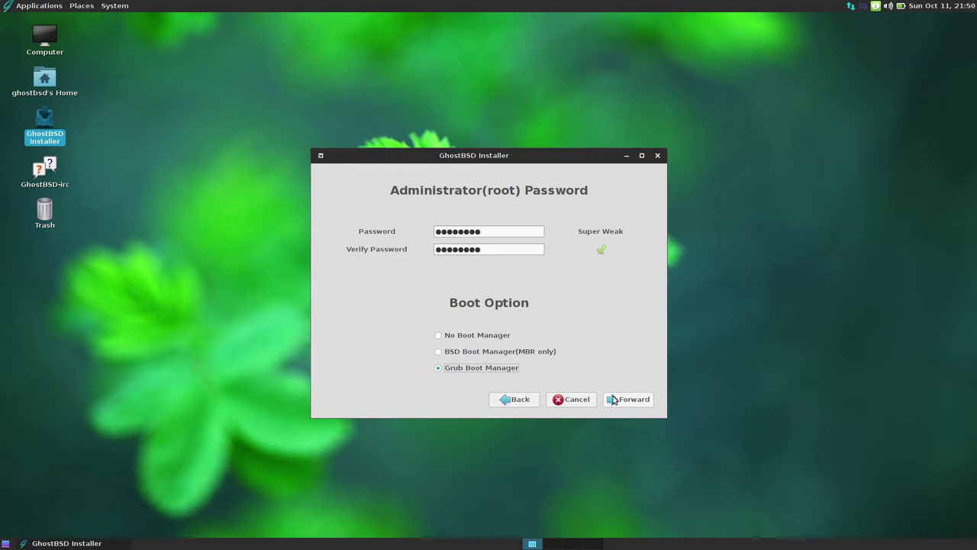
click(614, 399)
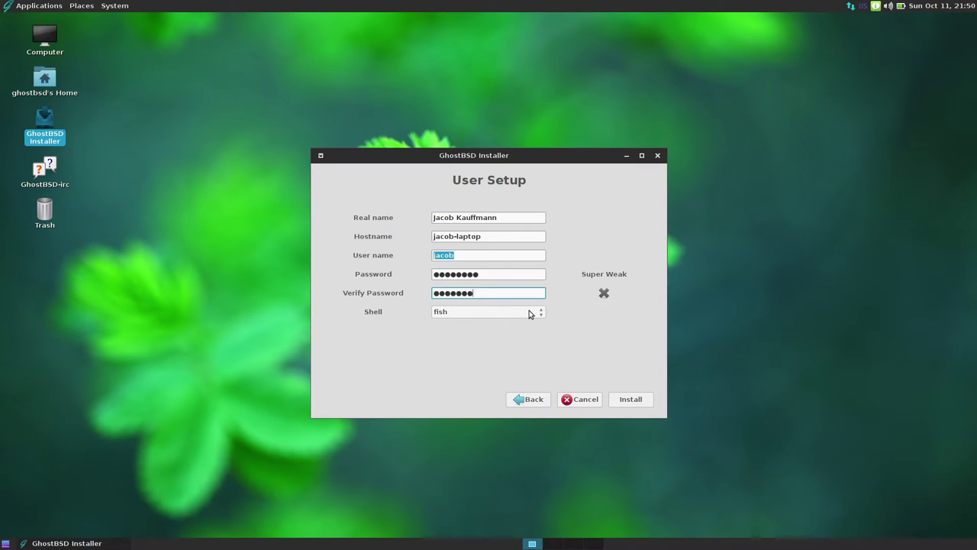
- Fill in the new user's account details and start the GhostBSD installation
text(1)
click(631, 399)
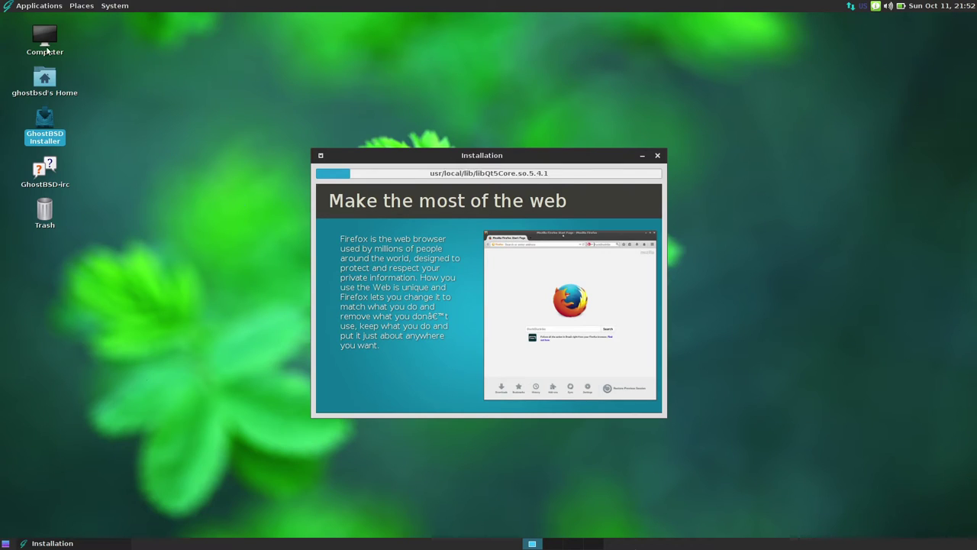
click(38, 5)
mouse_move(41, 62)
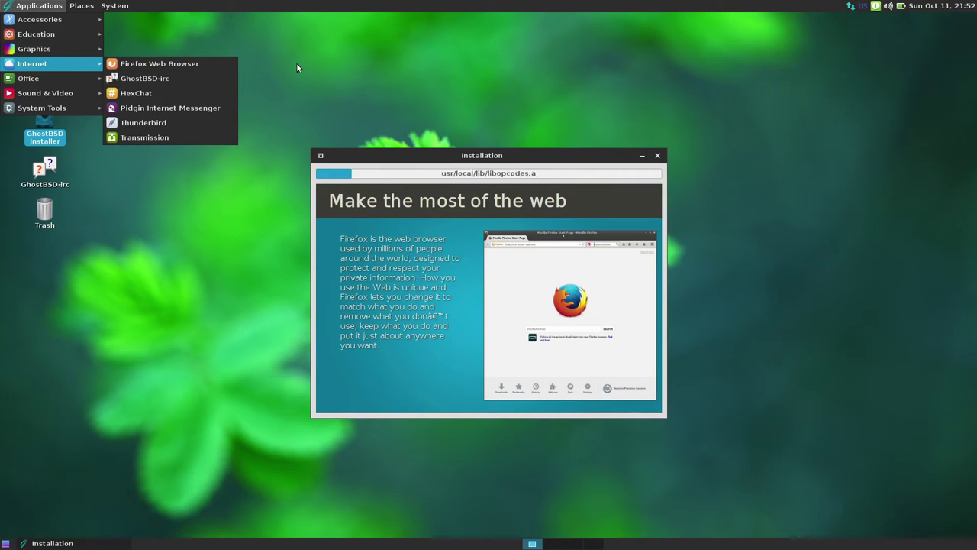
click(295, 68)
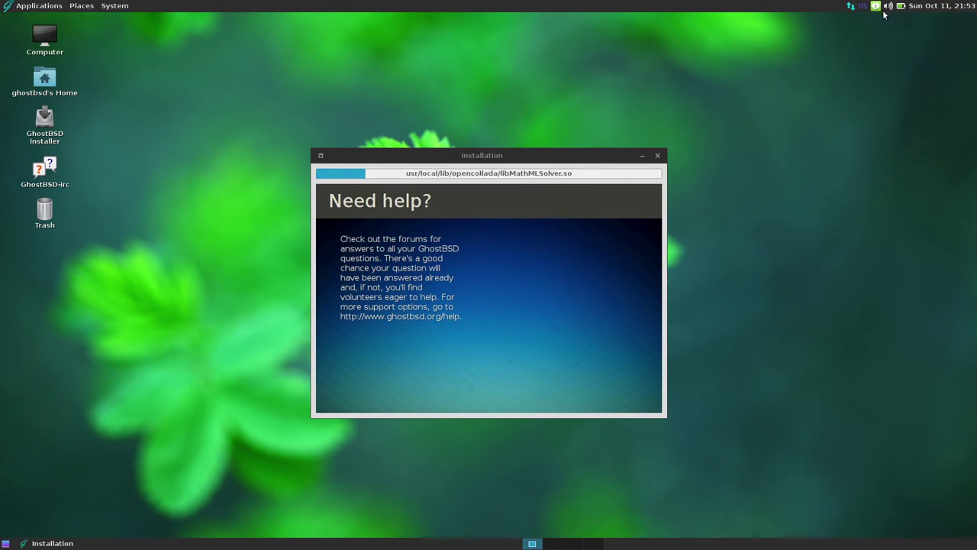
click(38, 6)
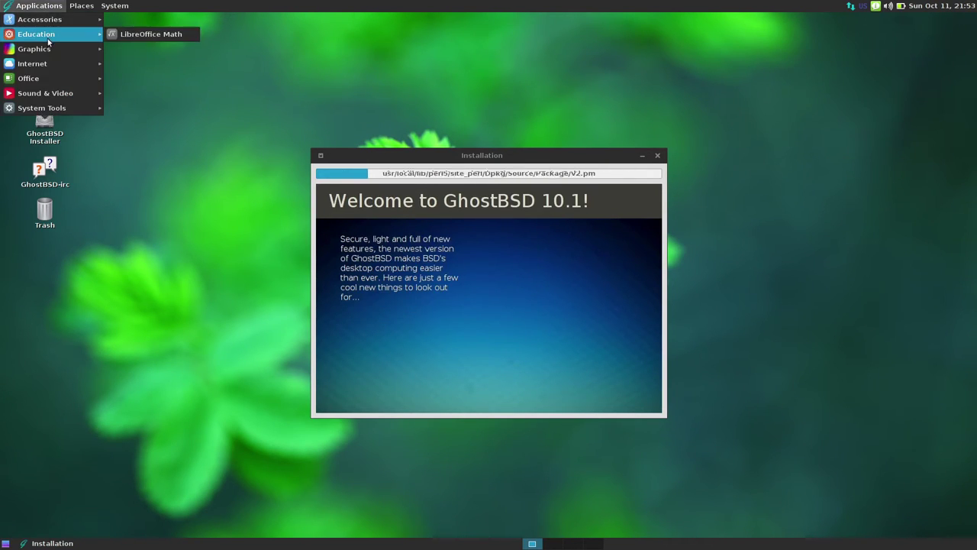
mouse_move(47, 25)
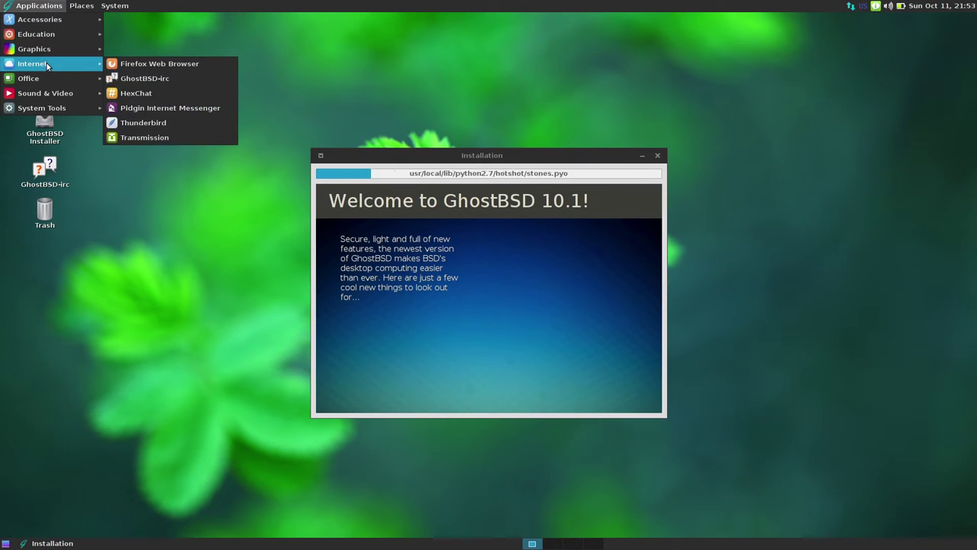
mouse_move(54, 109)
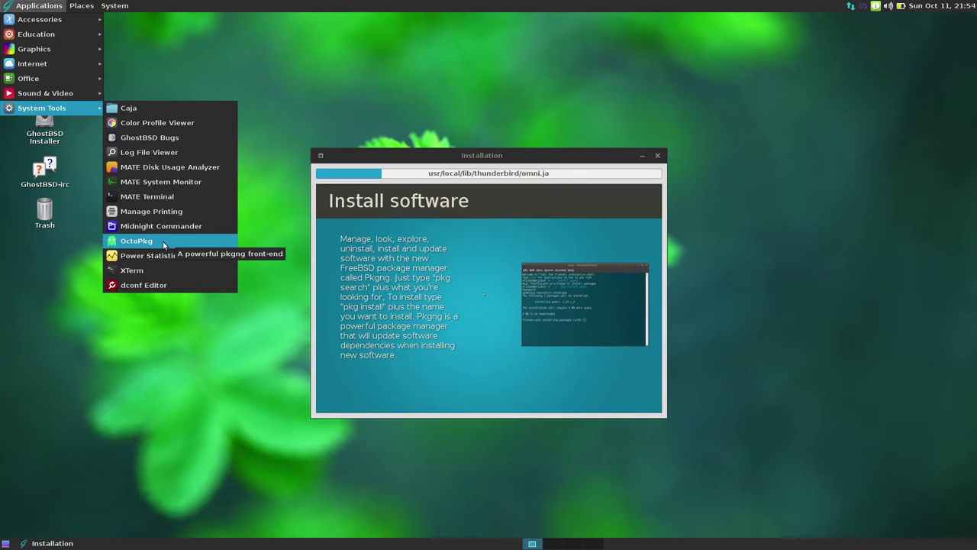
mouse_move(114, 5)
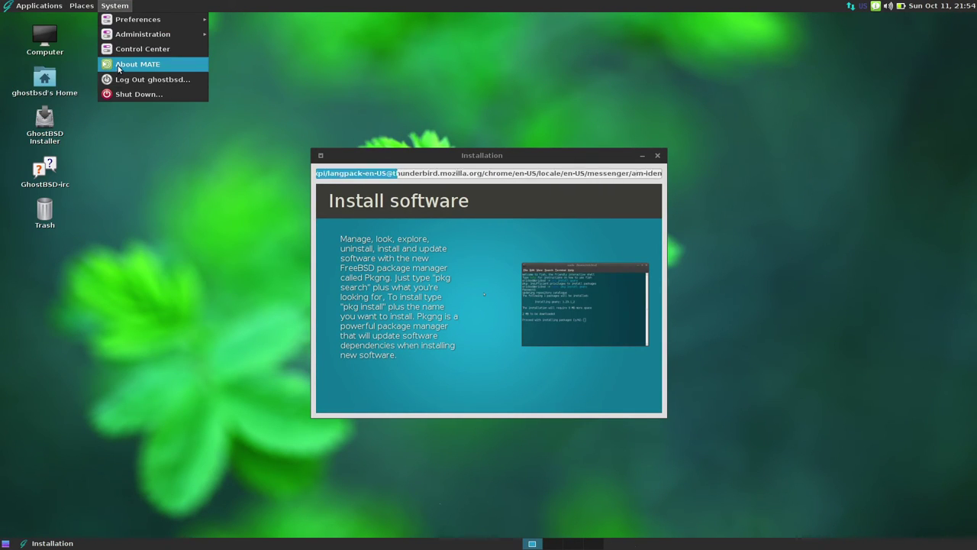
- View and close About MATE, browse System > Preferences while the installation finishes
key(Escape)
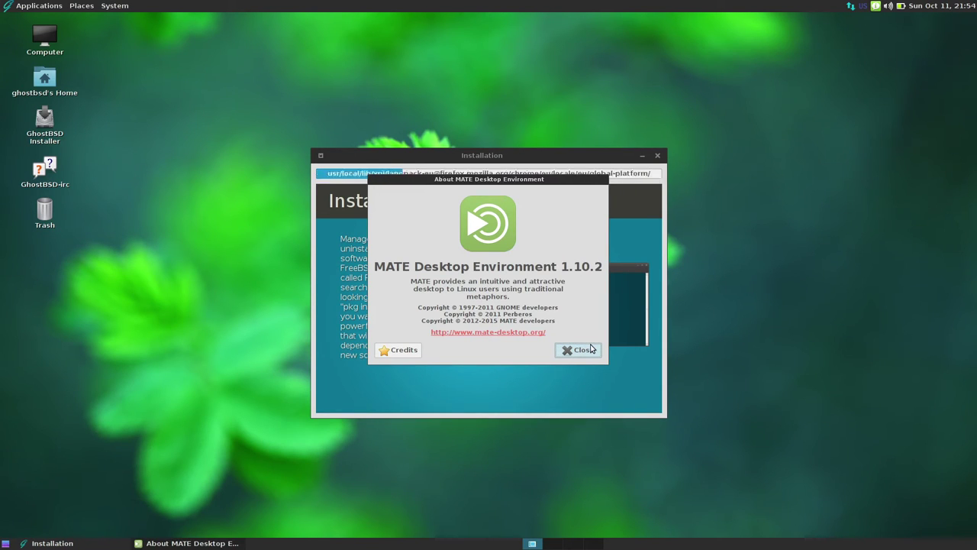
click(585, 350)
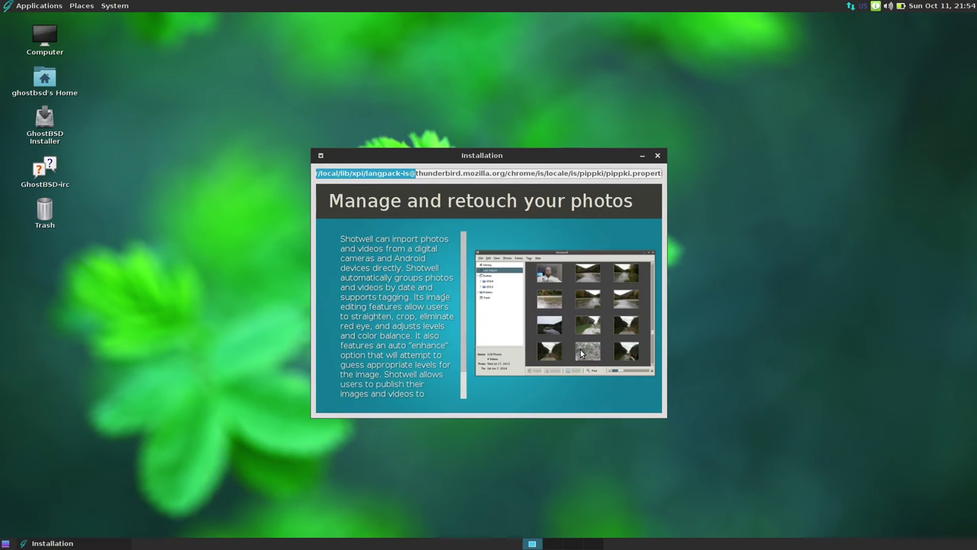
click(115, 6)
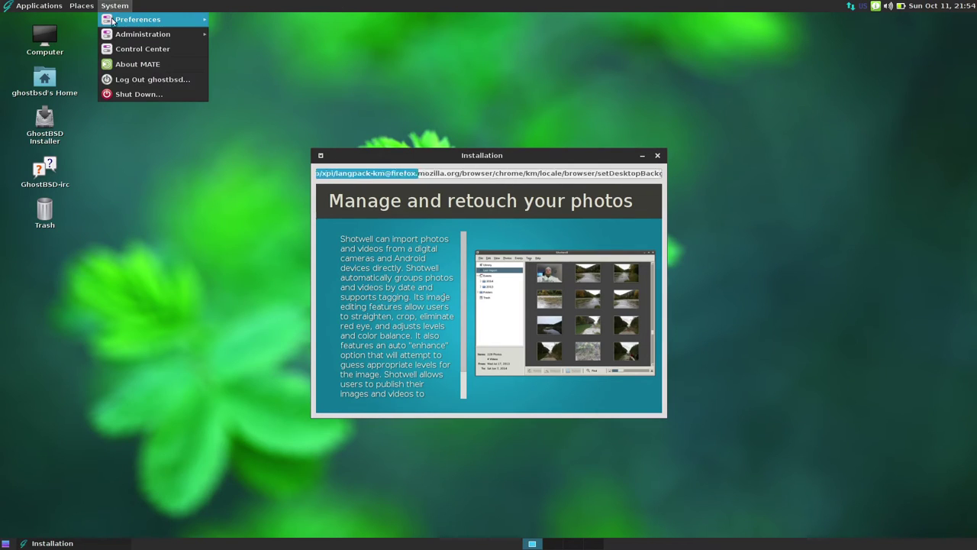
mouse_move(158, 20)
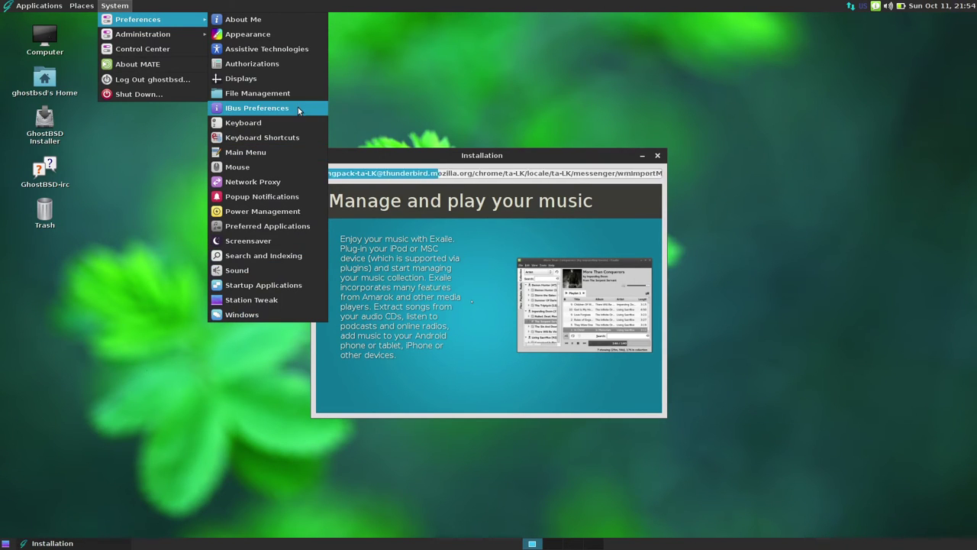
mouse_move(181, 31)
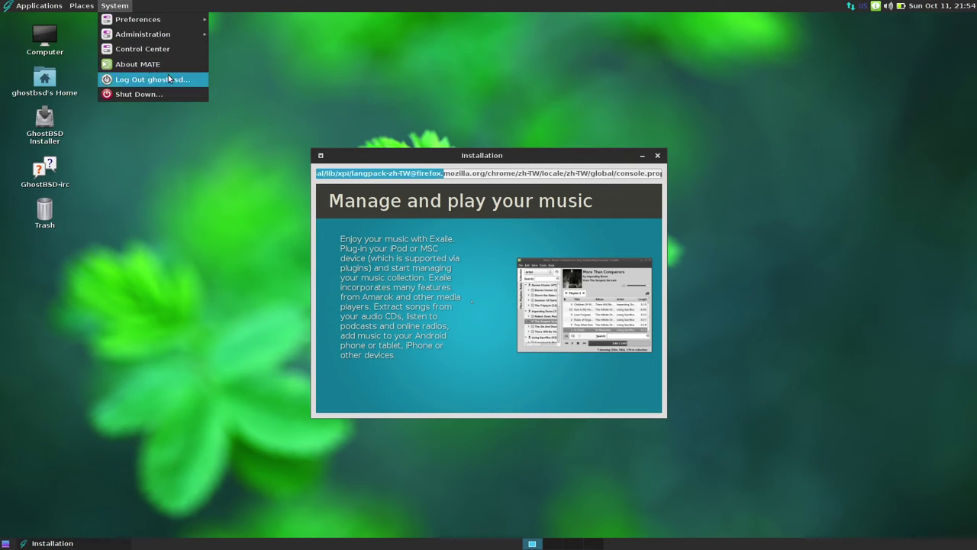
click(188, 202)
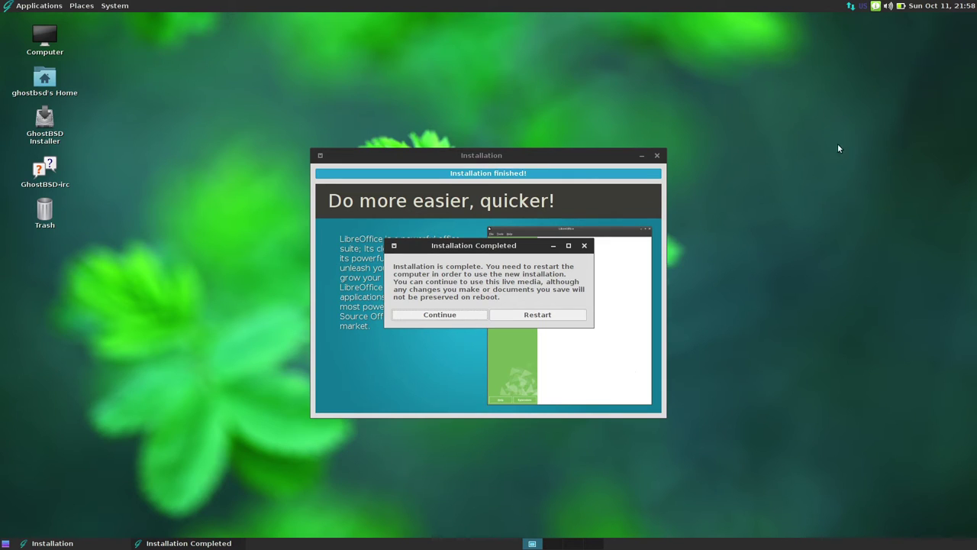
- Restart from the Installation Completed dialog into the newly installed GhostBSD
click(545, 320)
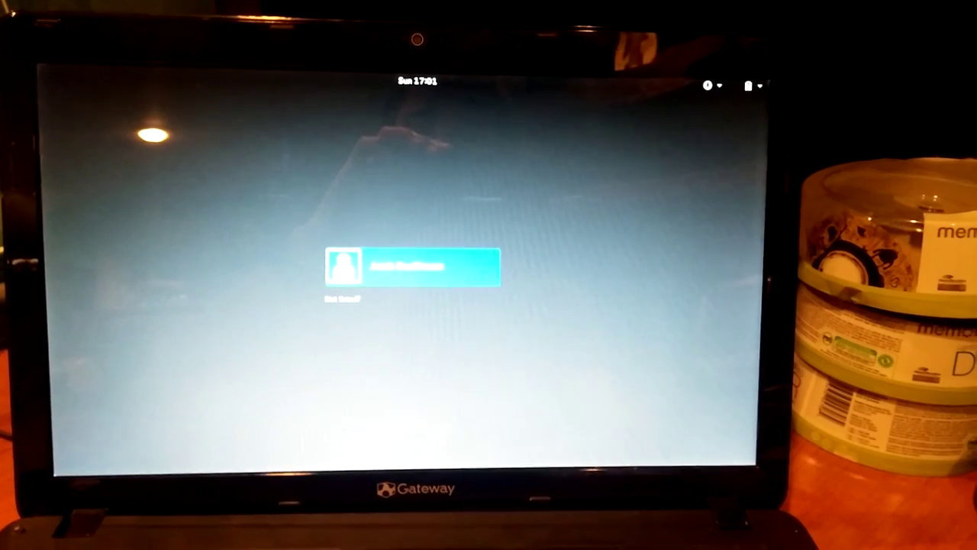
- Select the new user account and log in with its password
key(Return)
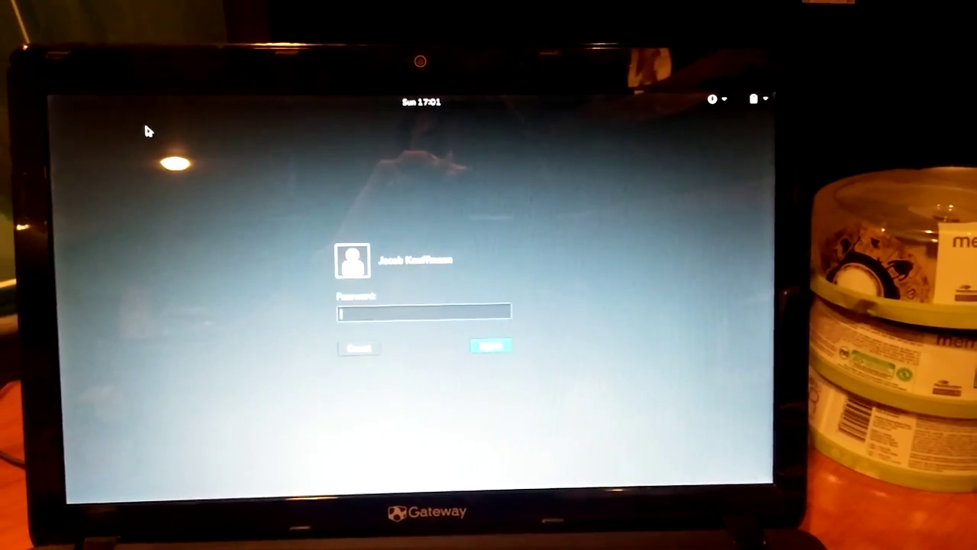
text(••••••••)
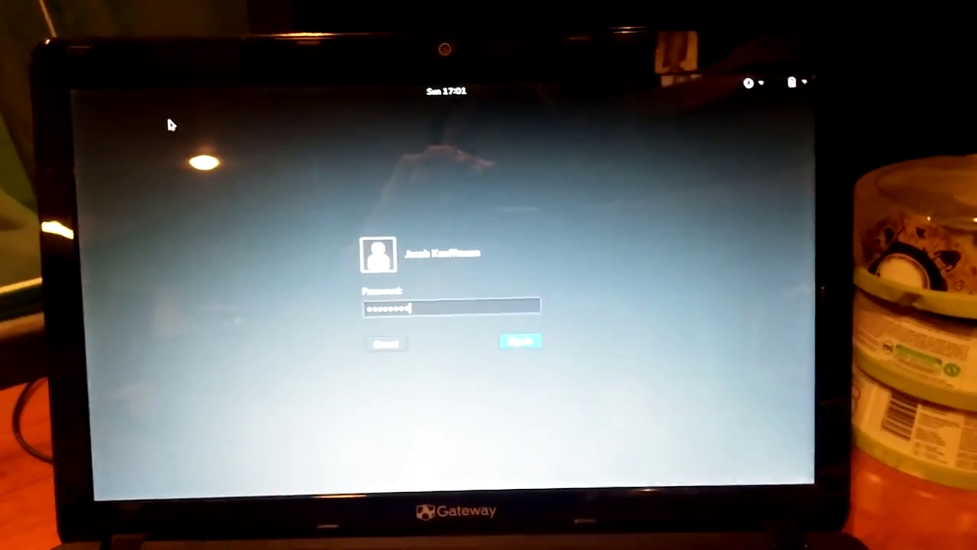
key(Return)
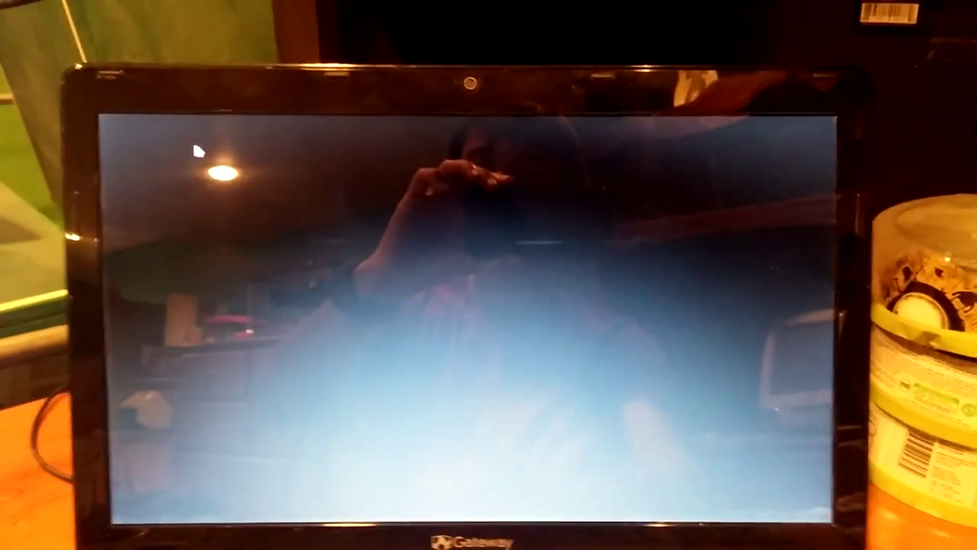
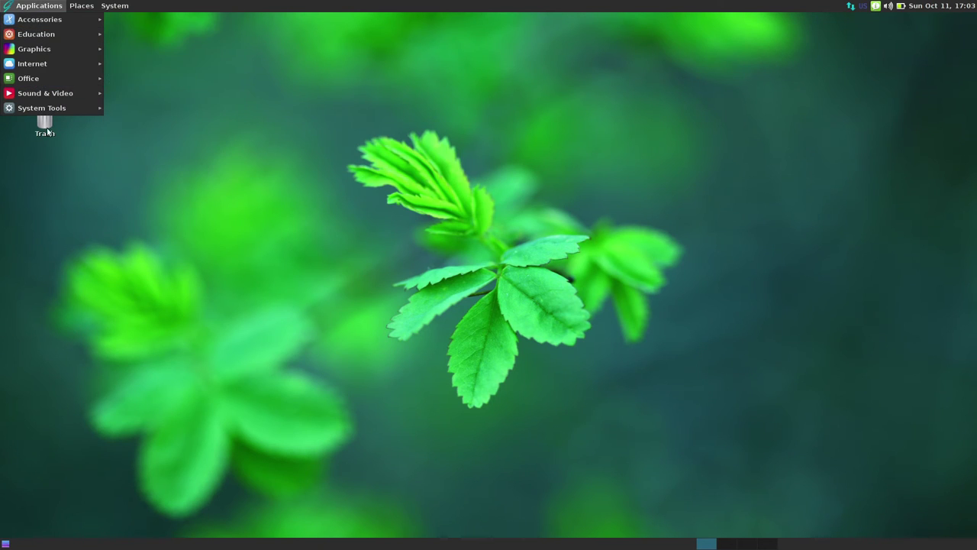
- Dismiss the applications menu and confirm the wired Ethernet connection shows as connected
mouse_move(51, 110)
click(427, 101)
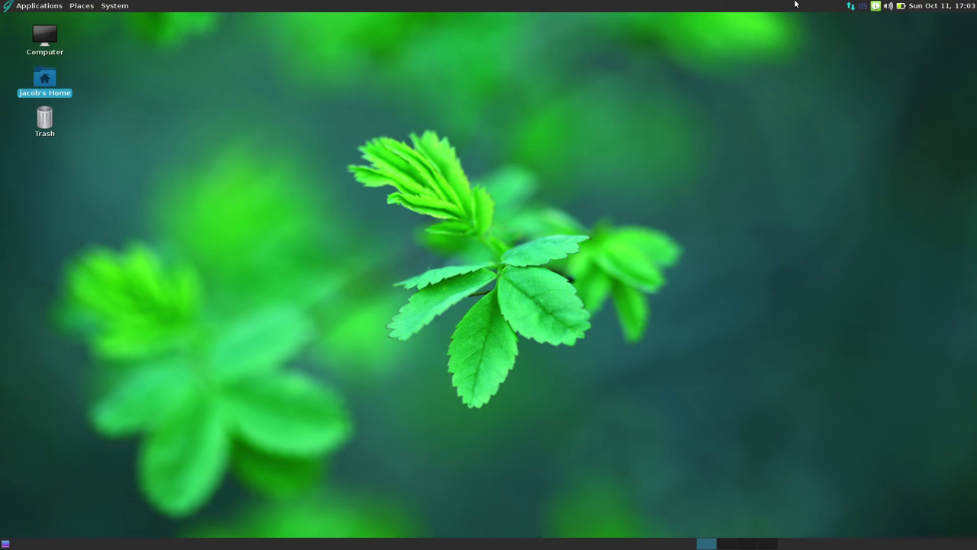
click(851, 6)
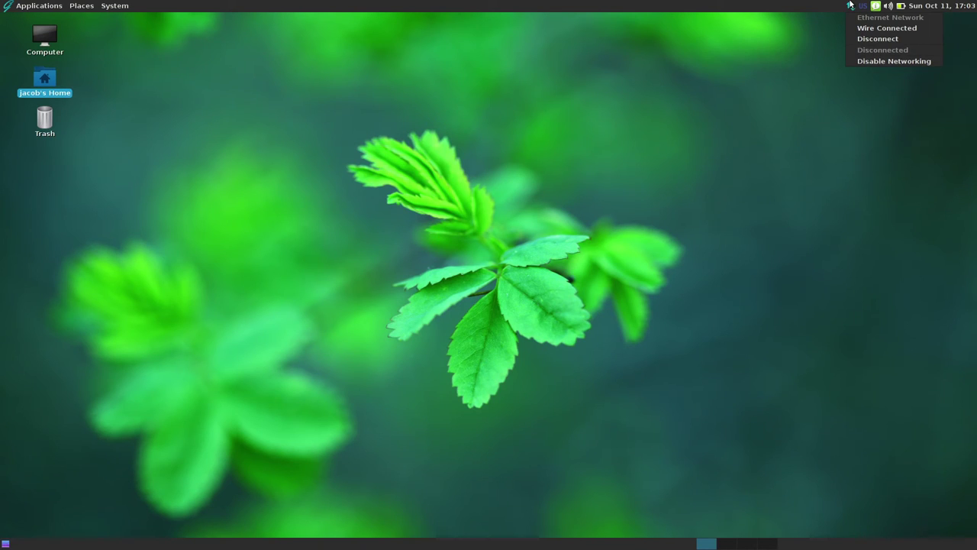
click(850, 6)
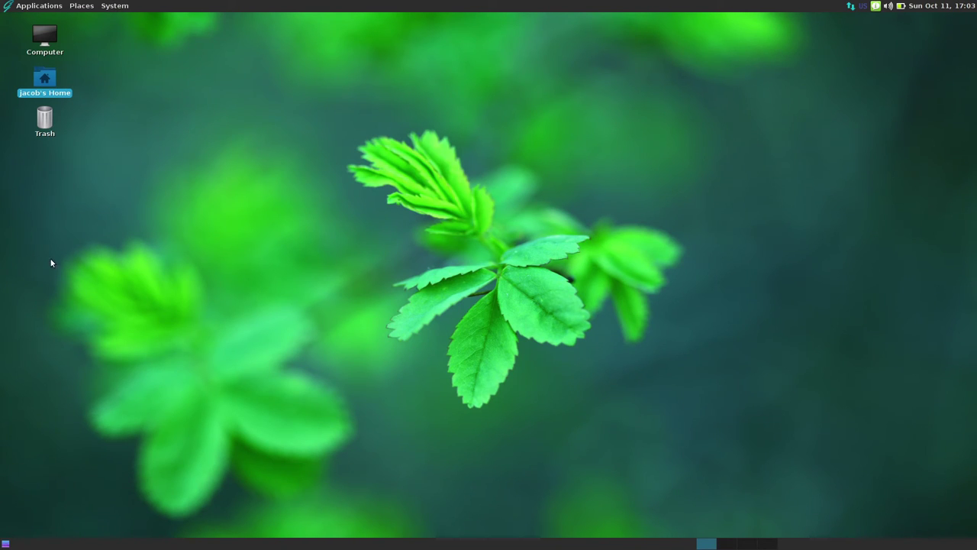
- Install the available software update and choose Restart on the Update Completed prompt
click(463, 231)
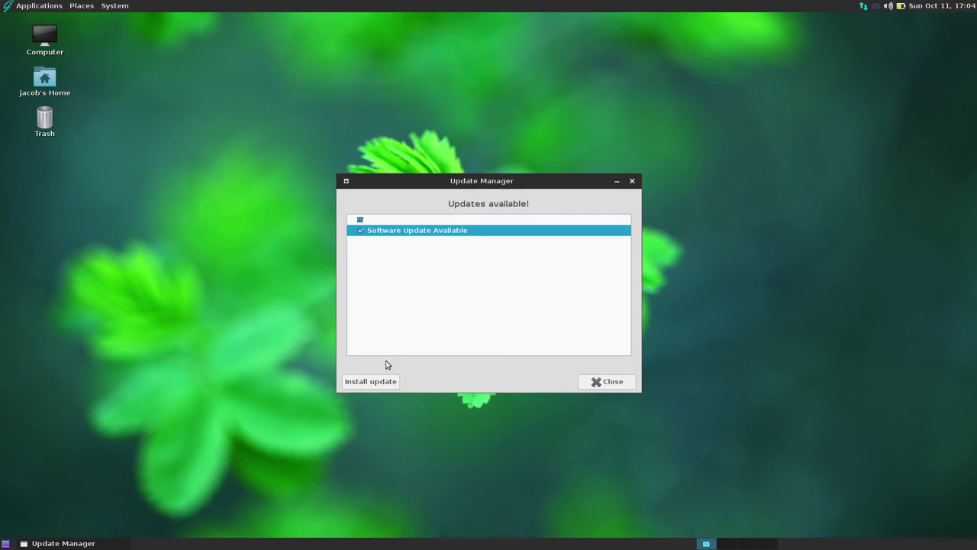
click(375, 385)
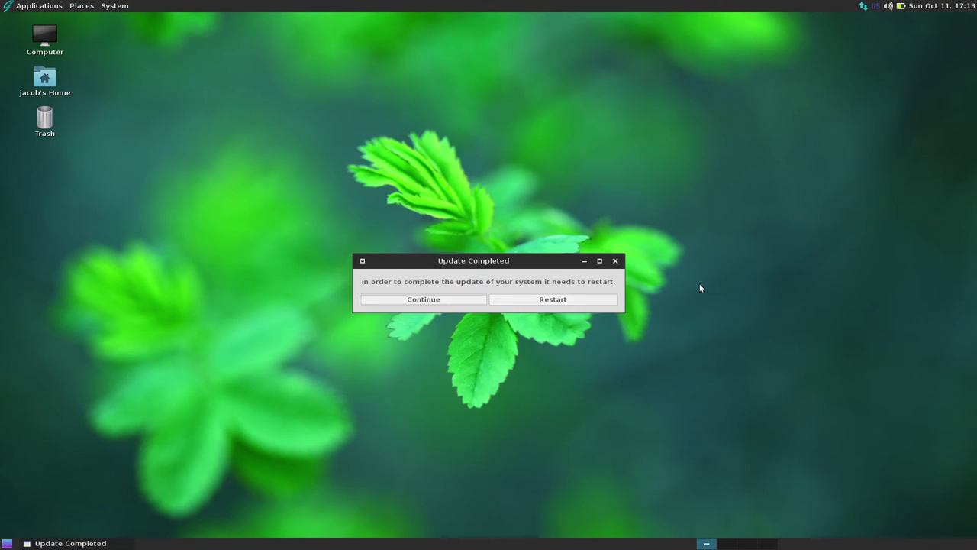
click(540, 299)
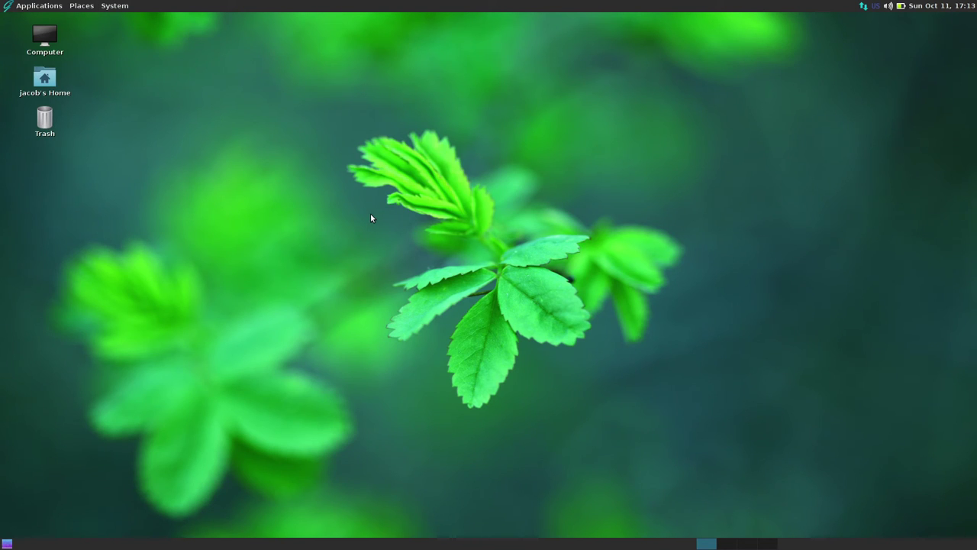
- Restart GhostBSD via System > Shut Down… and Restart, returning to the leaf-wallpaper desktop
click(65, 5)
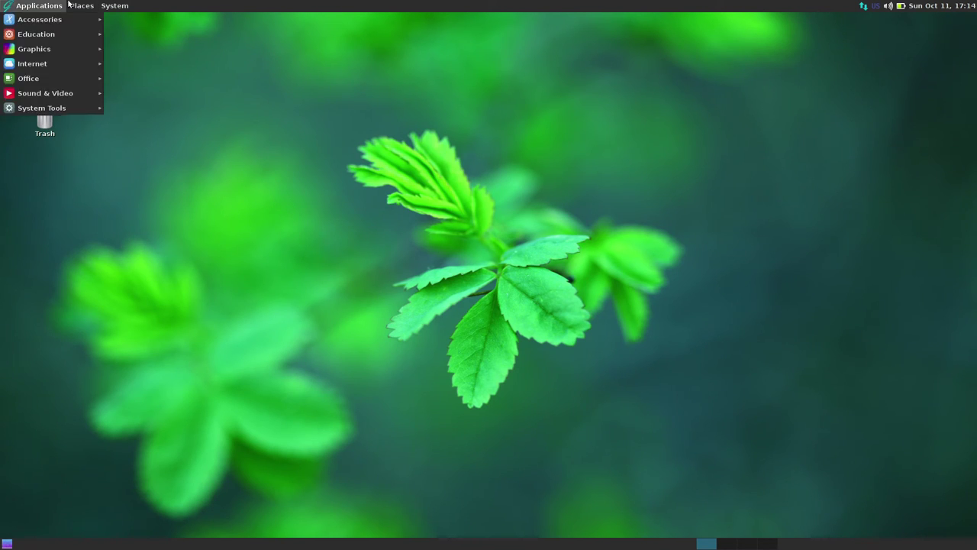
click(114, 5)
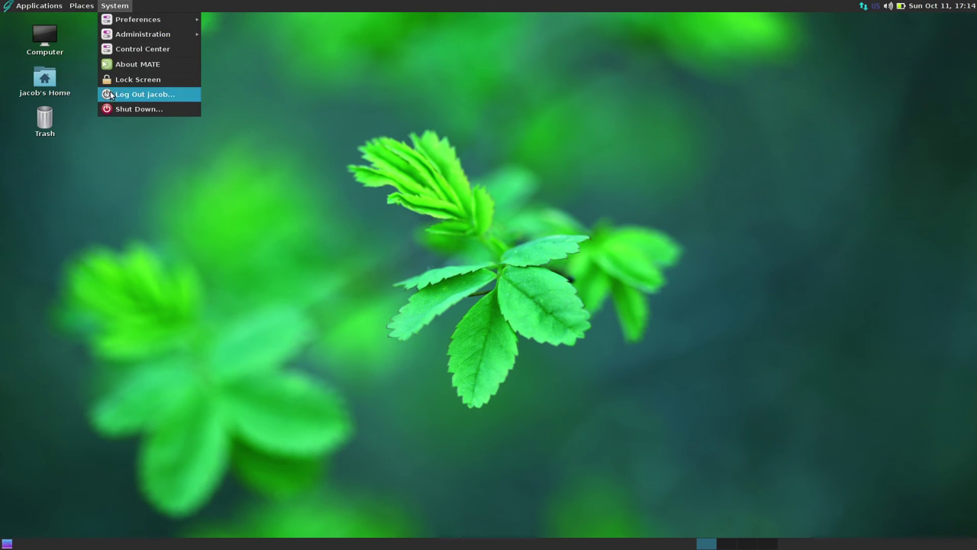
drag(110, 114, 115, 109)
click(119, 4)
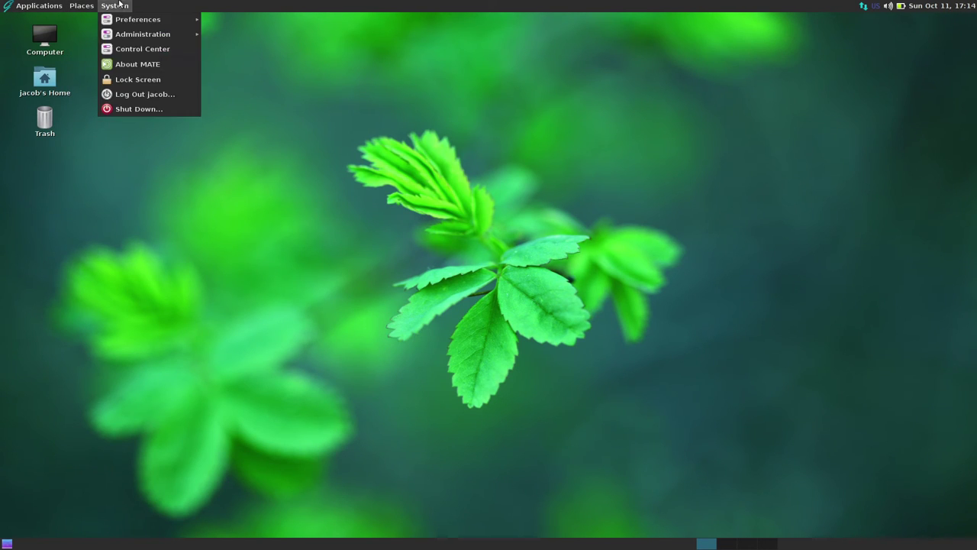
click(124, 114)
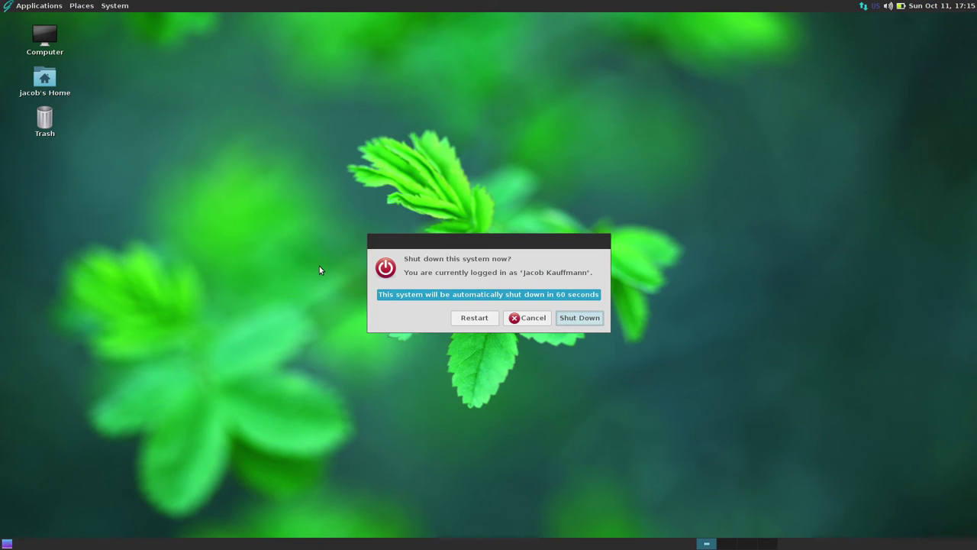
click(462, 317)
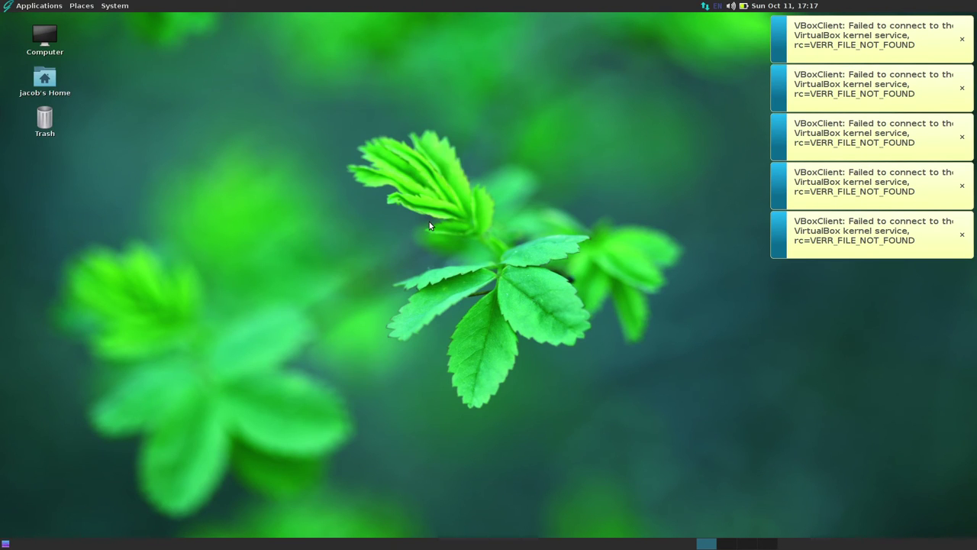
- Open and dismiss the panel's options and the Applications menu
right_click(936, 10)
click(711, 94)
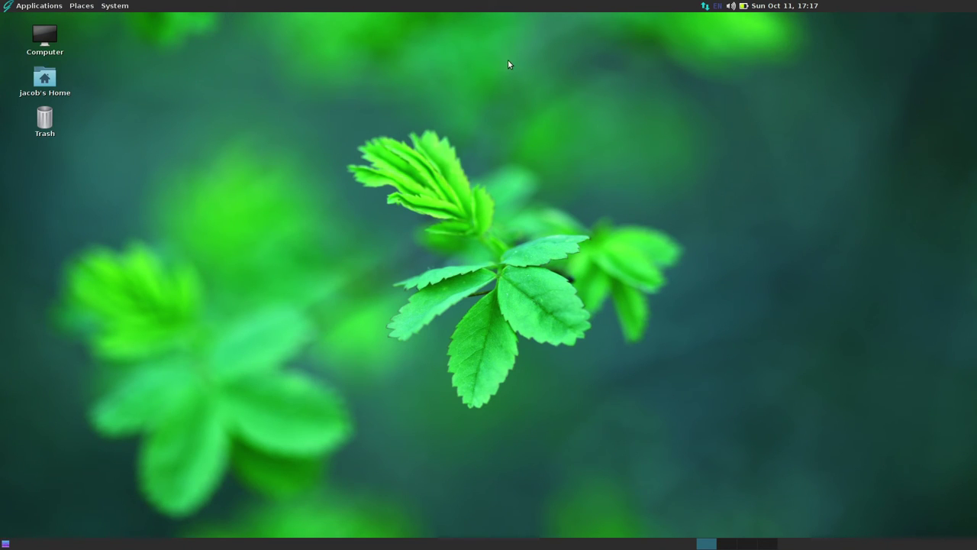
click(59, 5)
mouse_move(114, 5)
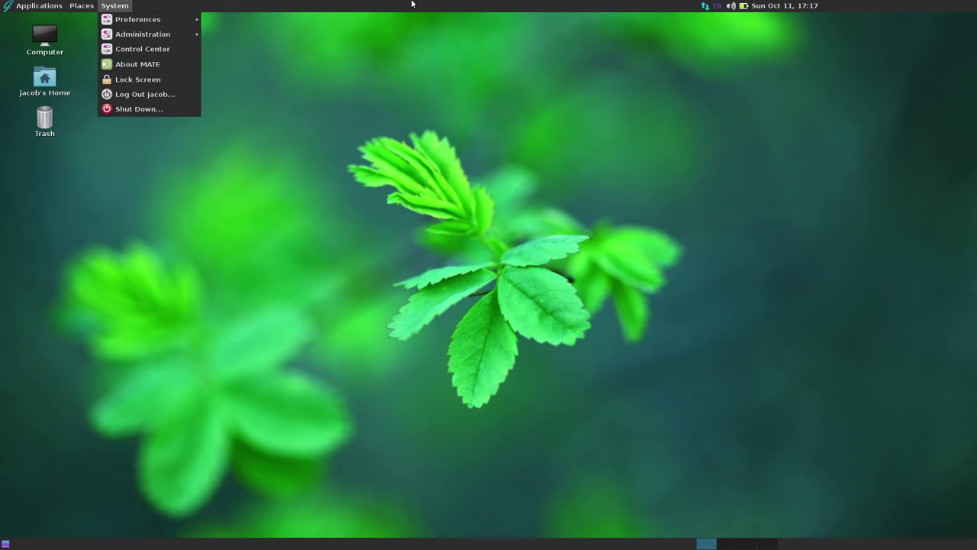
click(623, 146)
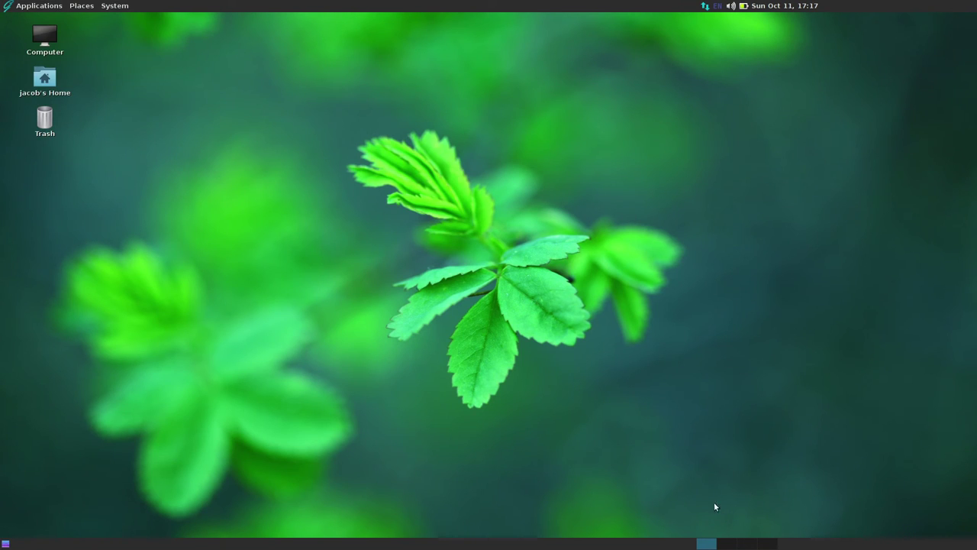
- Expand Applications > System Tools down to the OctoPkg entry
click(77, 5)
mouse_move(38, 6)
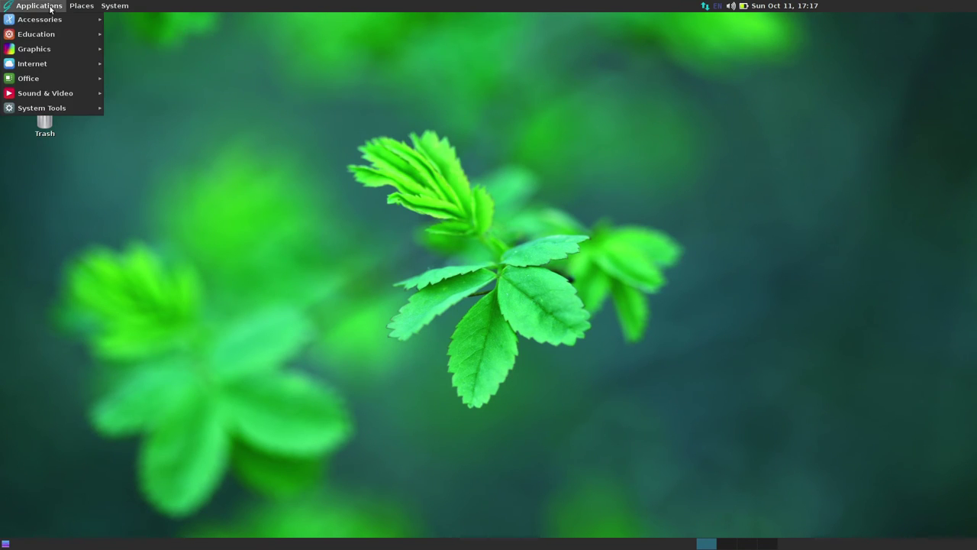
mouse_move(54, 29)
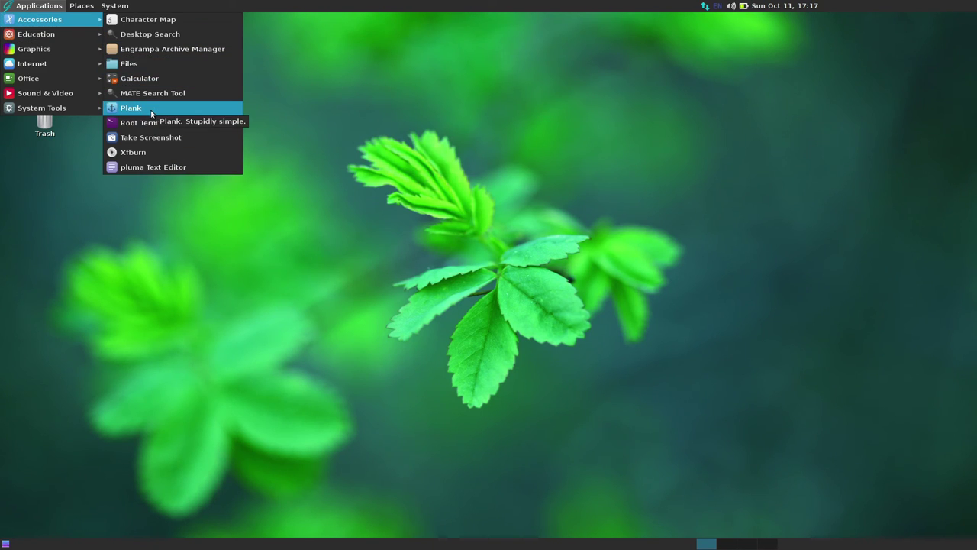
mouse_move(87, 67)
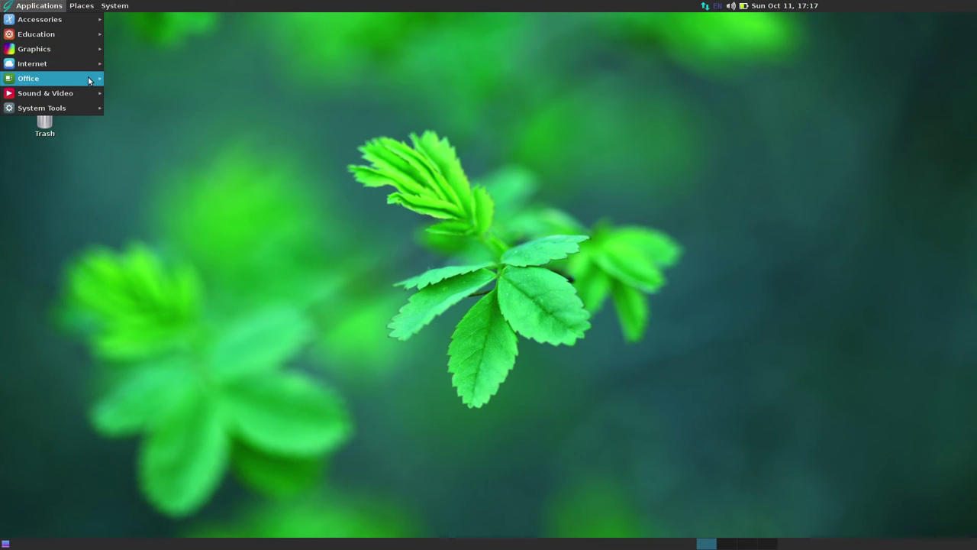
mouse_move(84, 104)
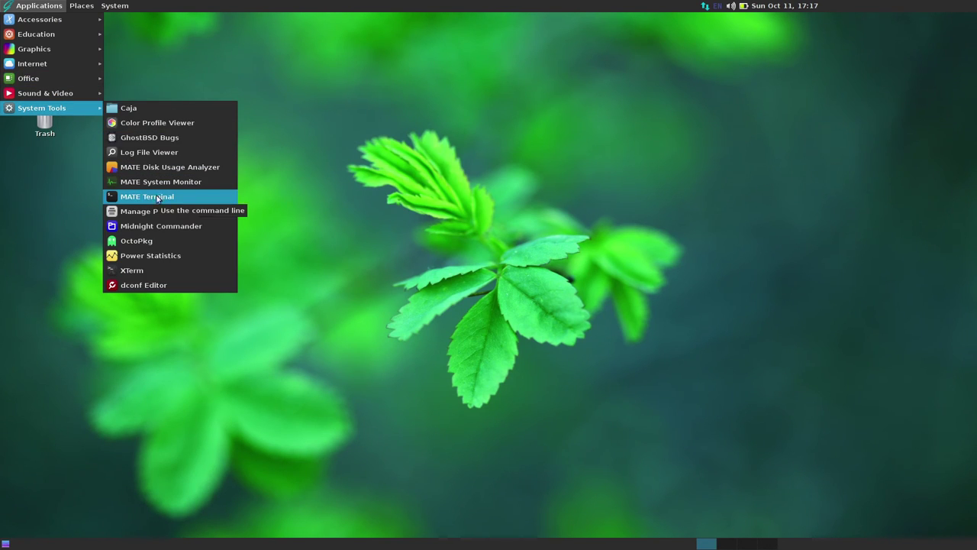
- Launch OctoPkg, search for 'opera' (90 packages), and show the opera 12.16_5 package details
click(157, 241)
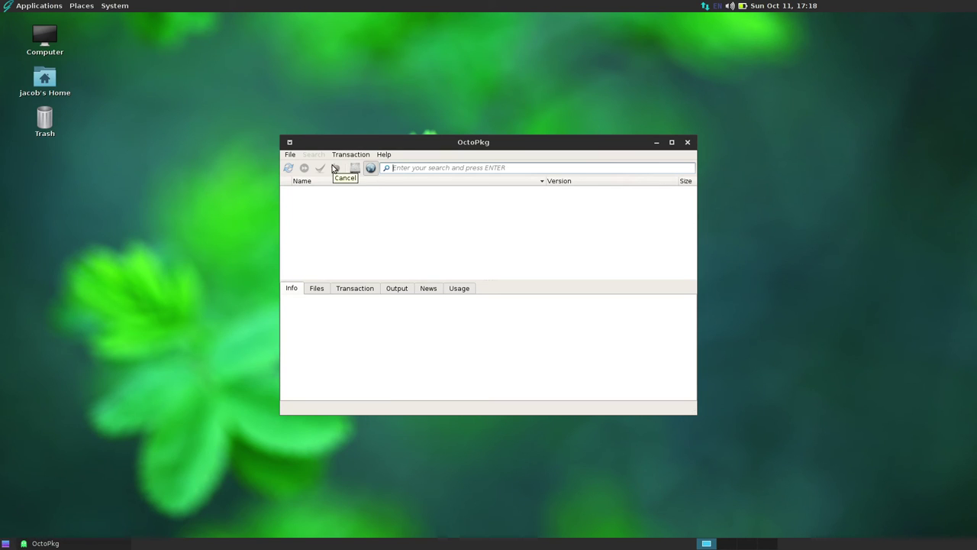
text(opera)
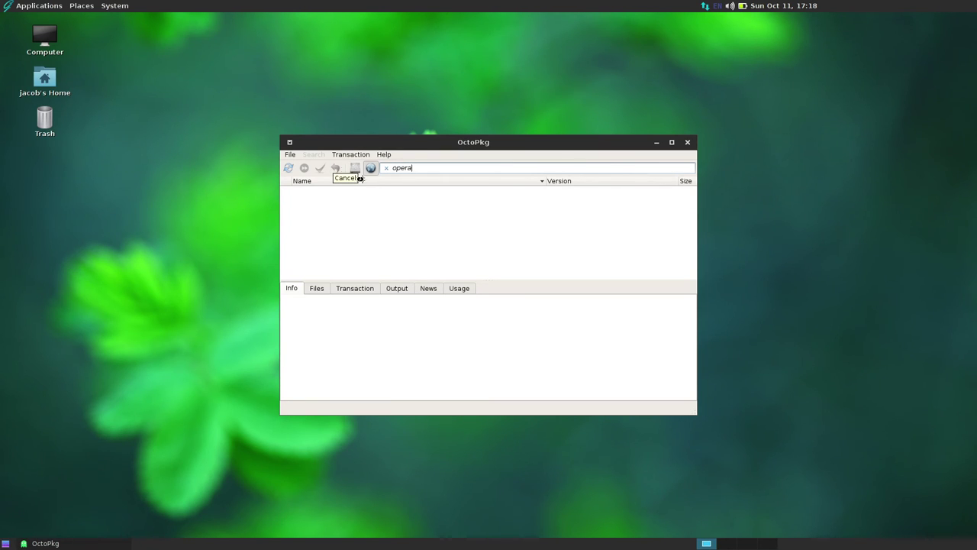
key(Return)
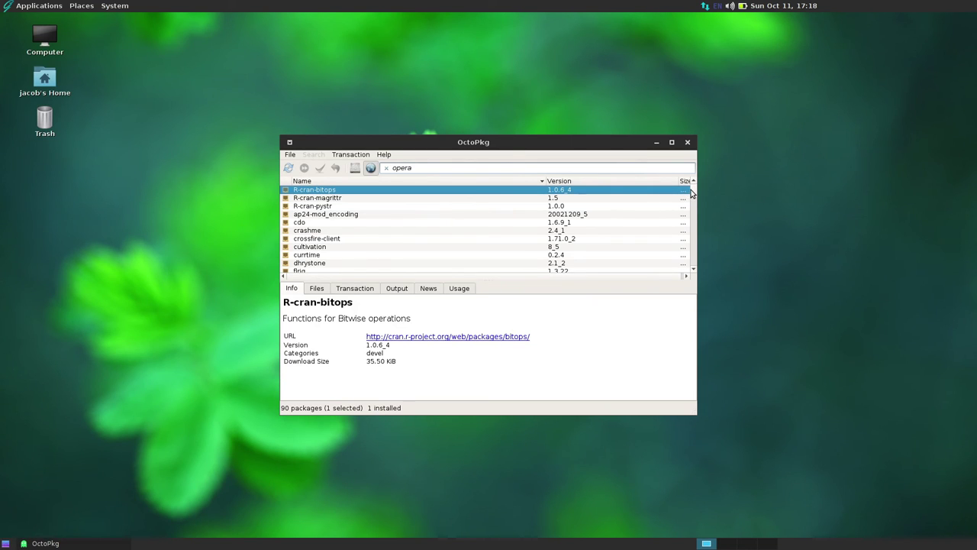
drag(691, 193, 691, 222)
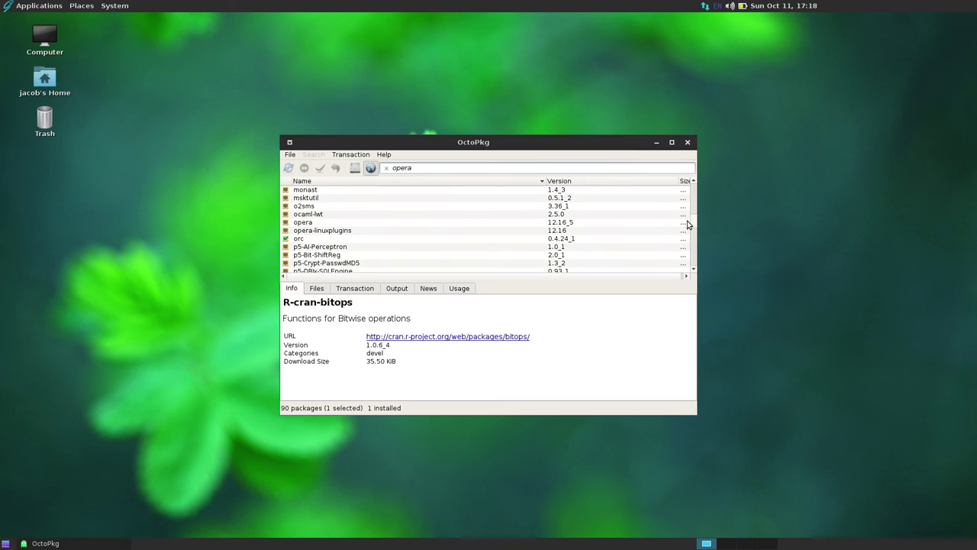
click(436, 223)
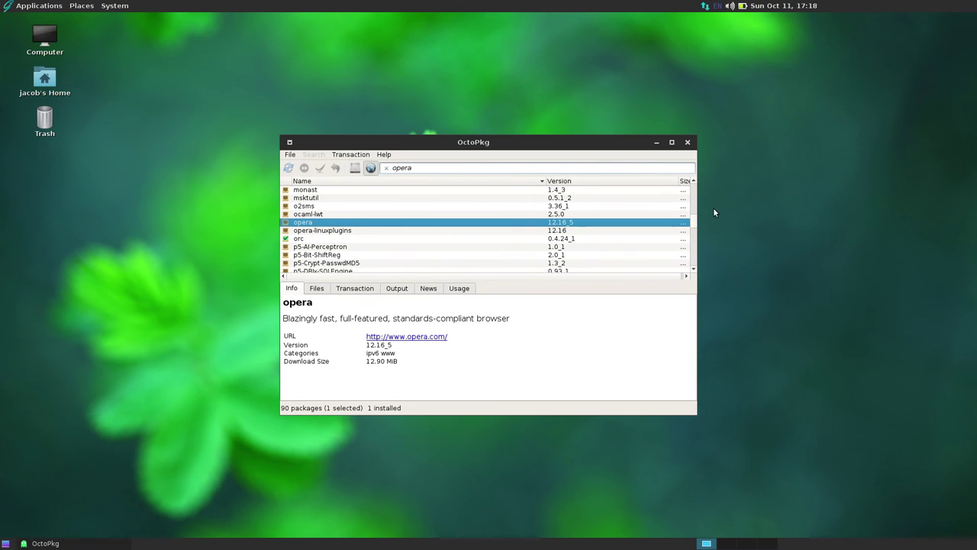
drag(692, 225, 684, 259)
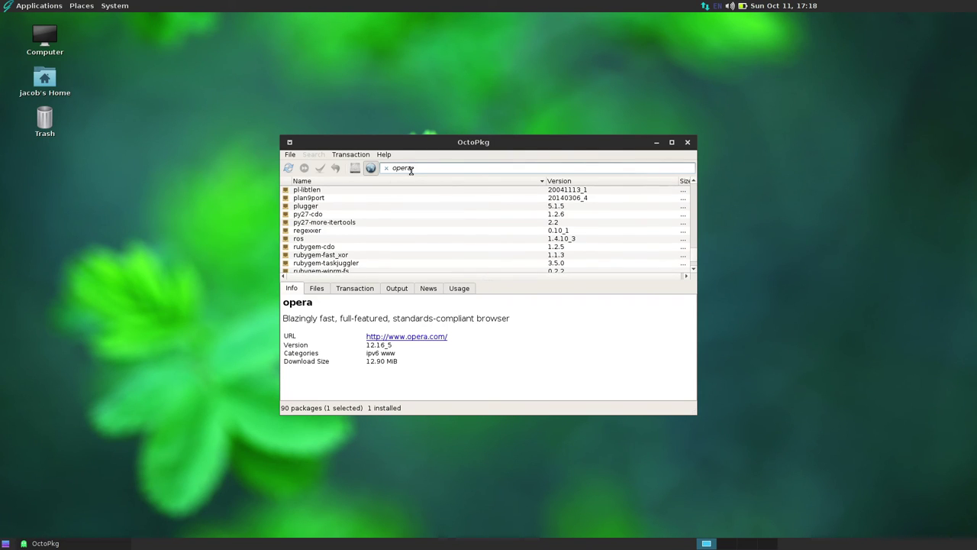
- Replace the OctoPkg search term with 'chromium', correcting a typo
drag(417, 167, 373, 178)
text(chromium)
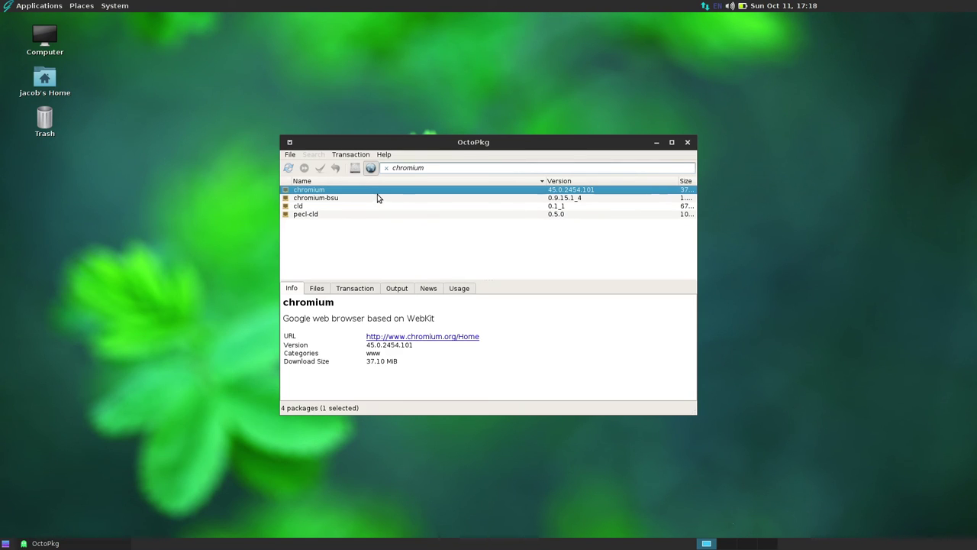
click(414, 169)
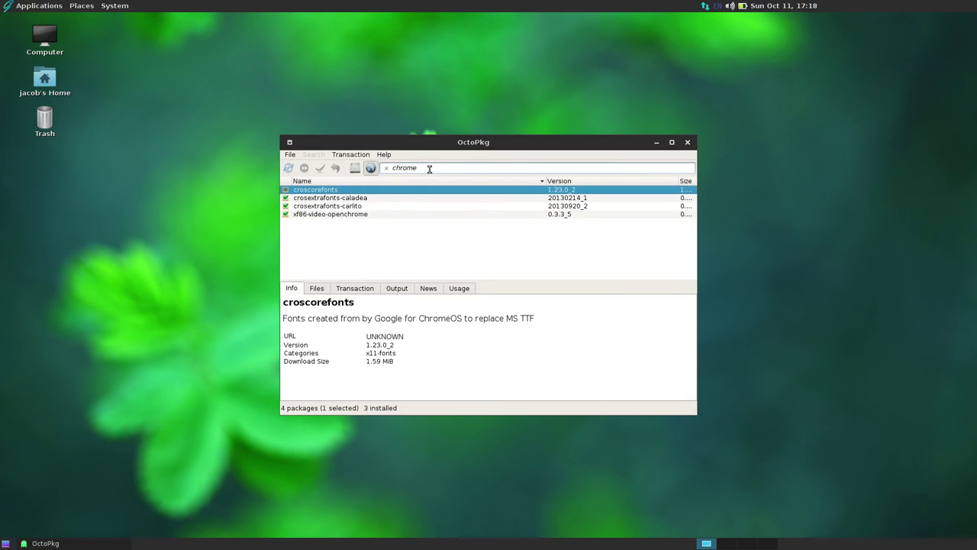
key(BackSpace)
key(BackSpace)
text(mium)
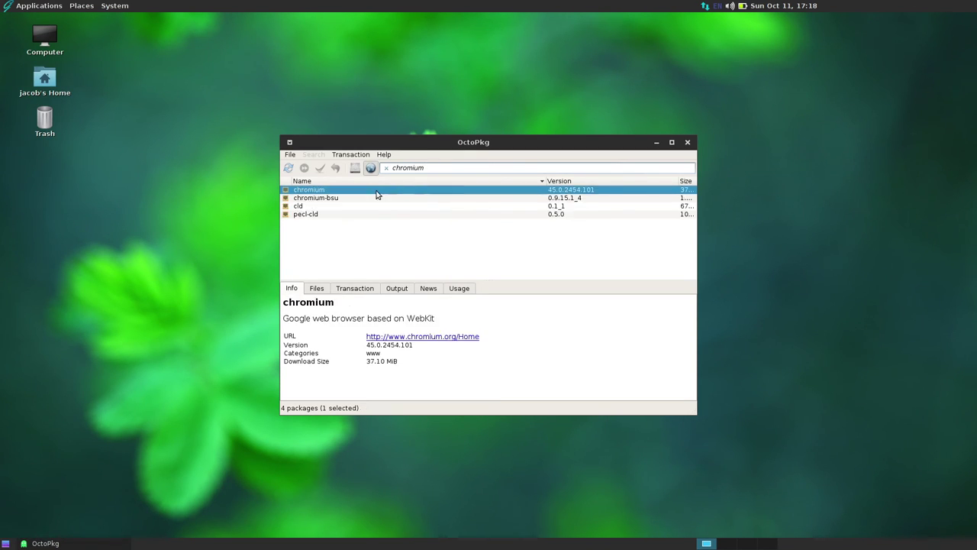
- Mark chromium 45.0.2454.101 for installation and commit the transaction (11 packages, 43 MiB)
right_click(376, 194)
click(376, 196)
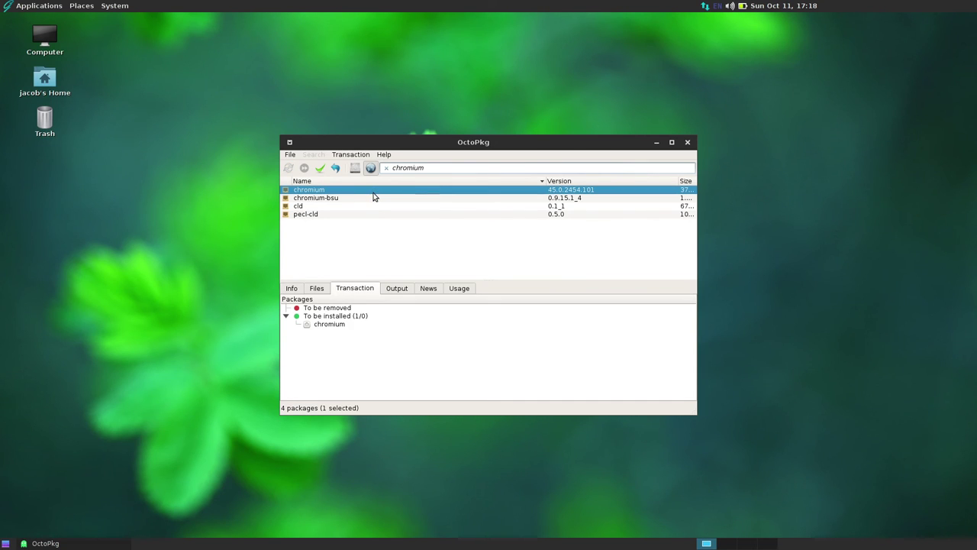
key(ctrl+m)
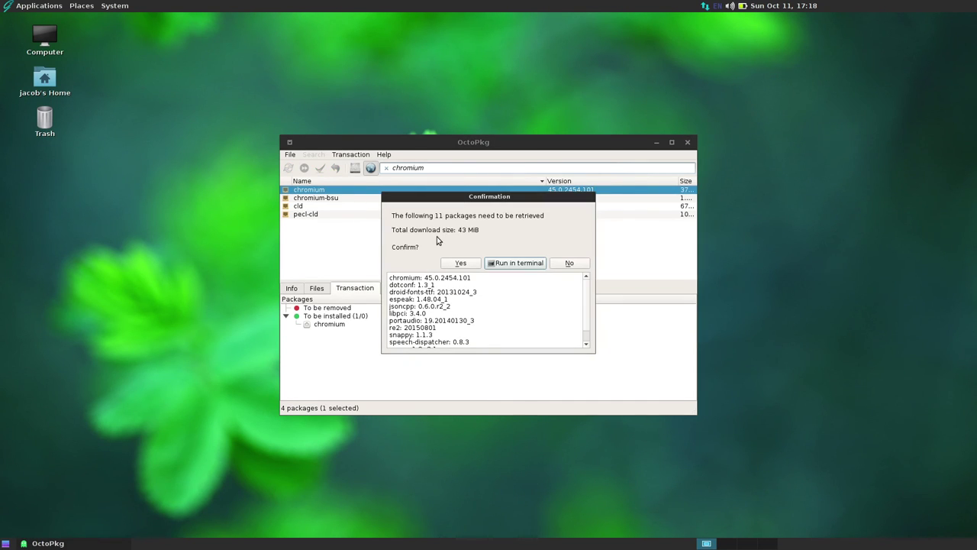
- Confirm installing chromium's 11 packages and authenticate with the administrator password
click(465, 265)
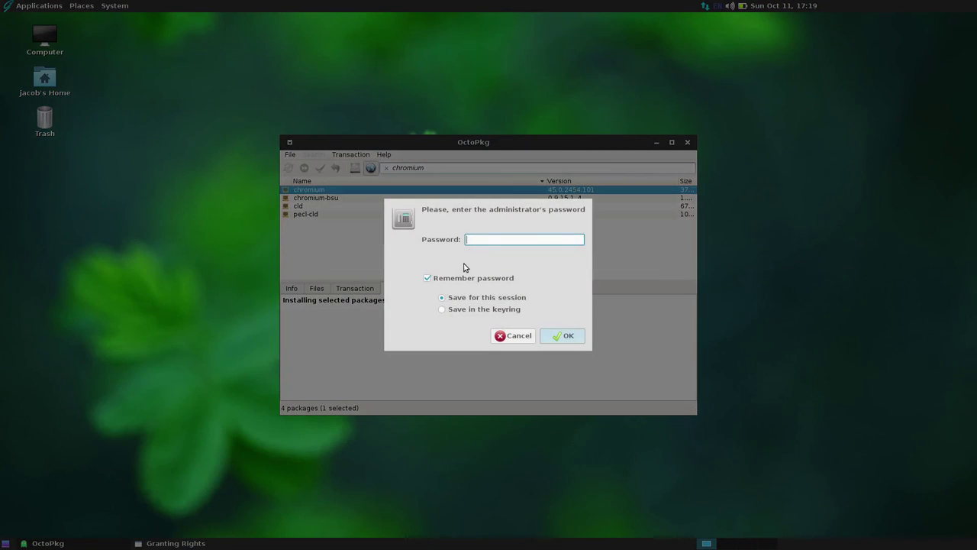
text(*********)
key(Return)
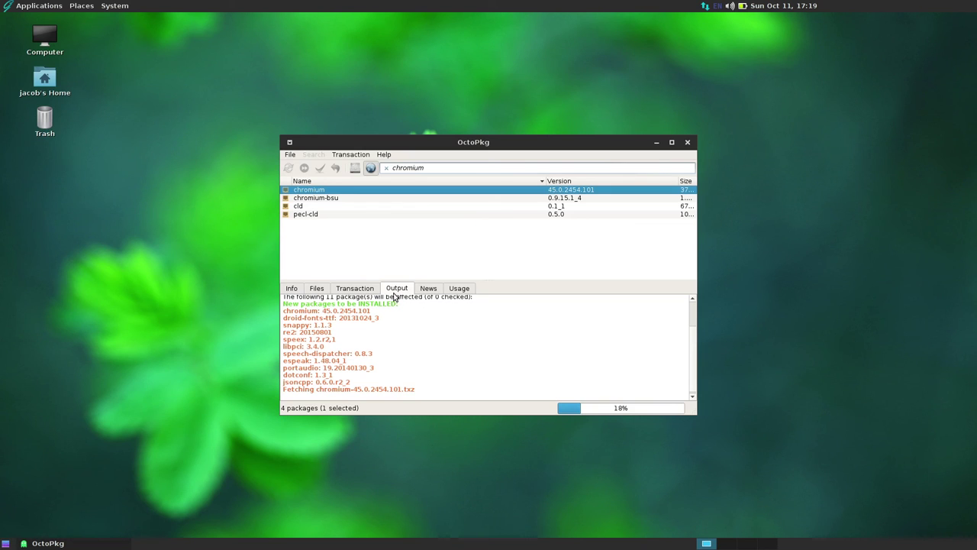
- Switch among the Transaction, Output, News and Usage tabs while chromium installs
click(359, 289)
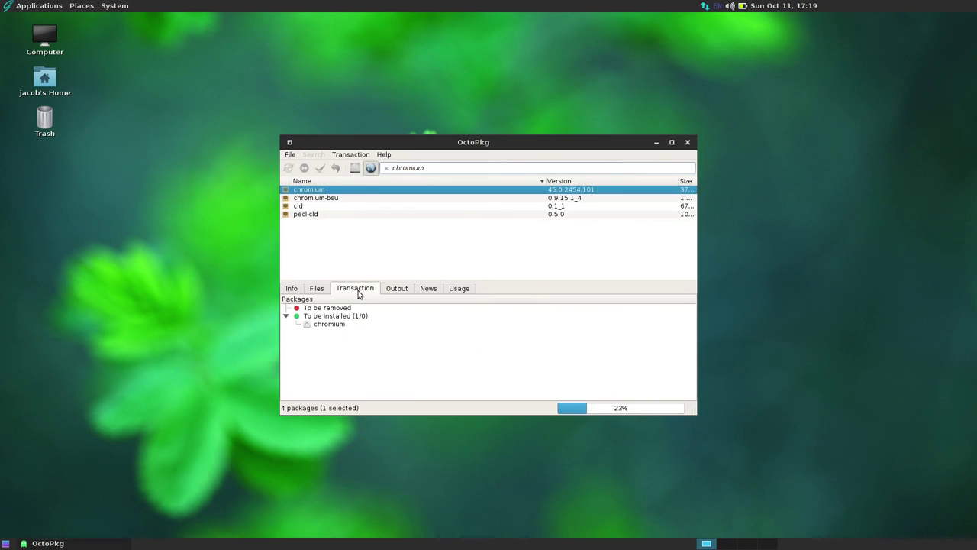
click(387, 290)
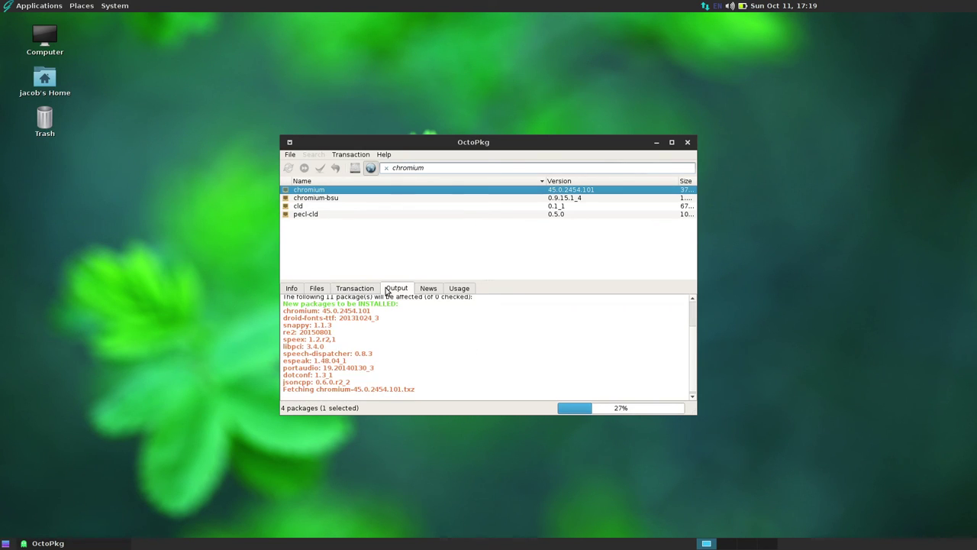
click(433, 290)
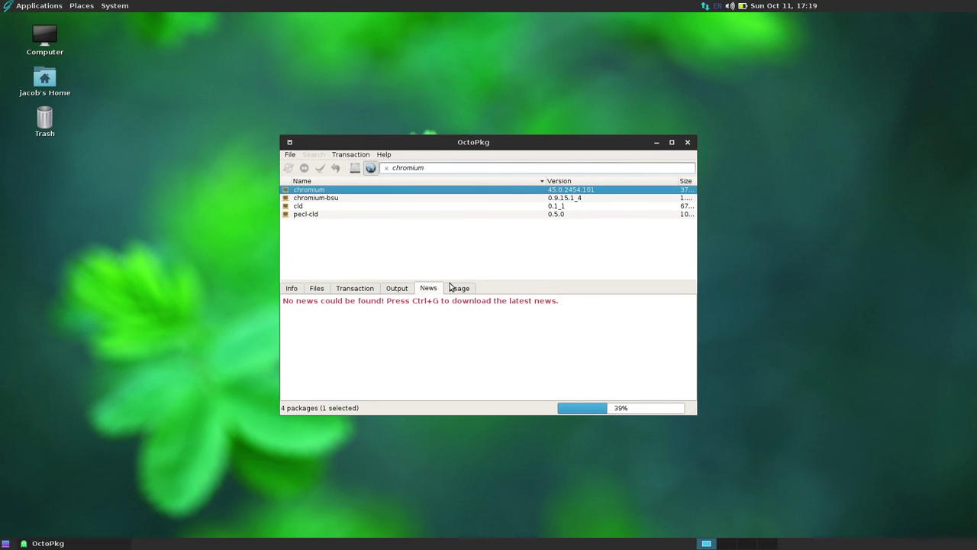
click(450, 289)
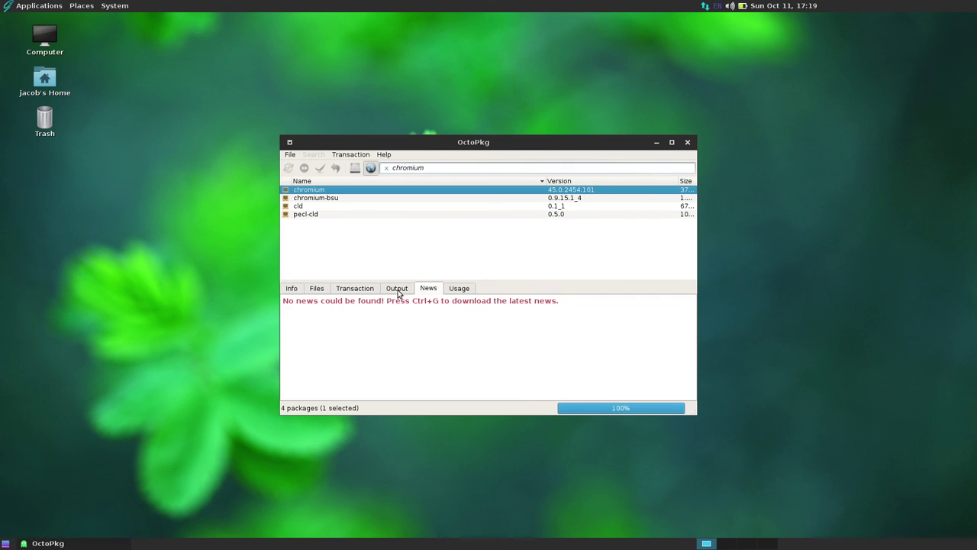
click(398, 291)
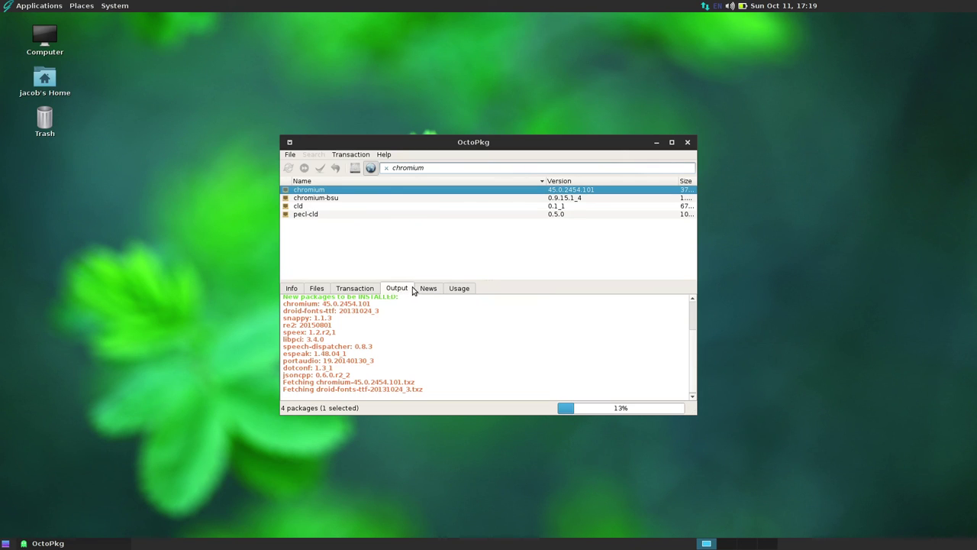
click(416, 291)
click(403, 287)
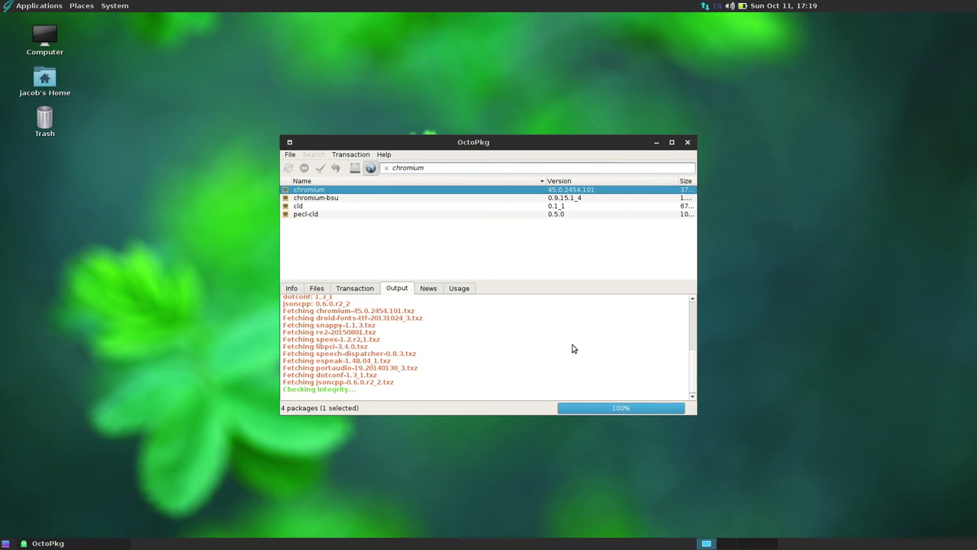
- Open and dismiss the Applications menu, then select the Home folder icon on the desktop
click(6, 5)
click(6, 5)
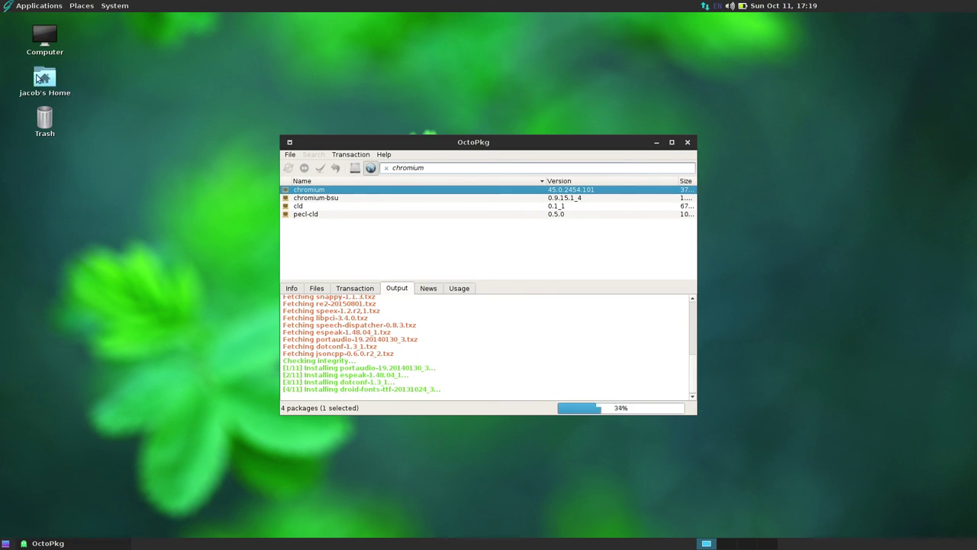
click(41, 82)
- Open the Home folder, view Help > About, then close the dialog and the Caja window
double_click(41, 82)
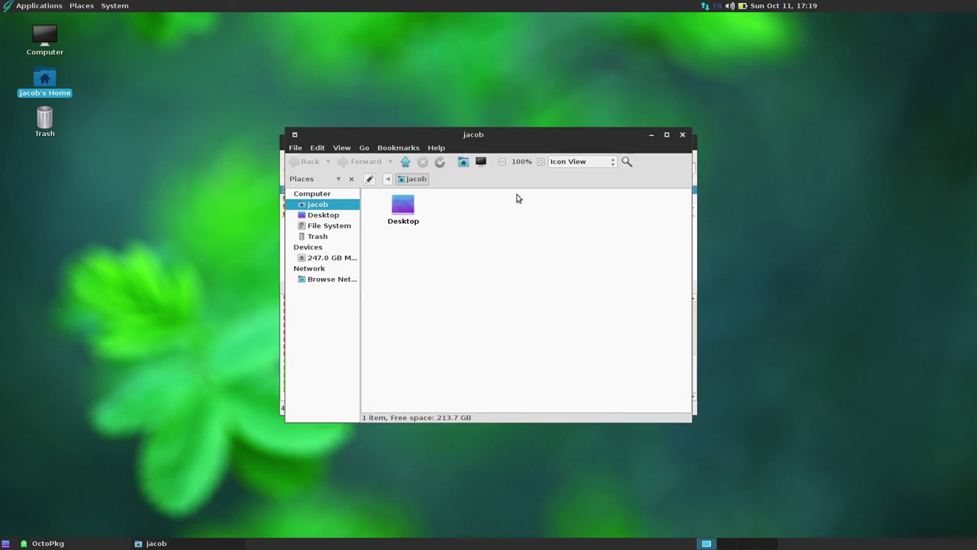
click(433, 148)
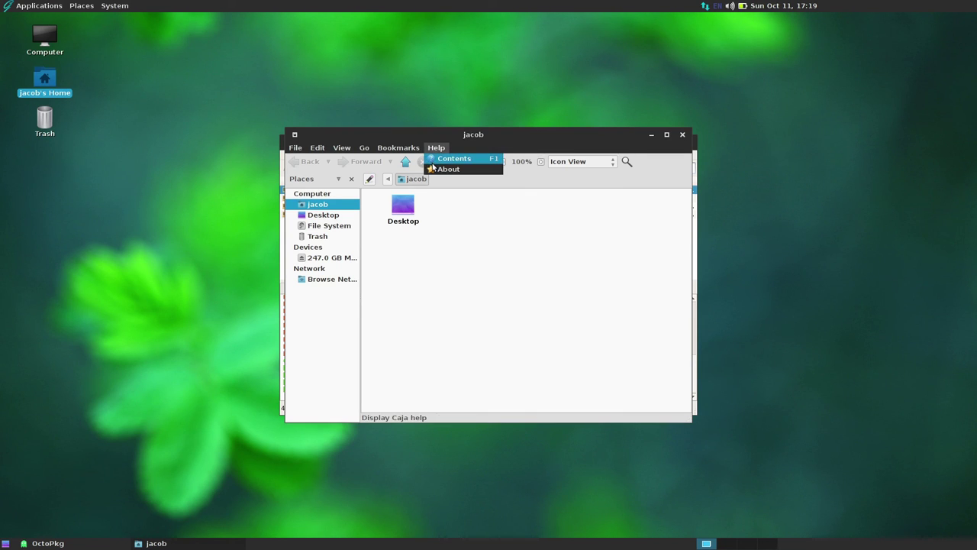
click(433, 169)
click(557, 367)
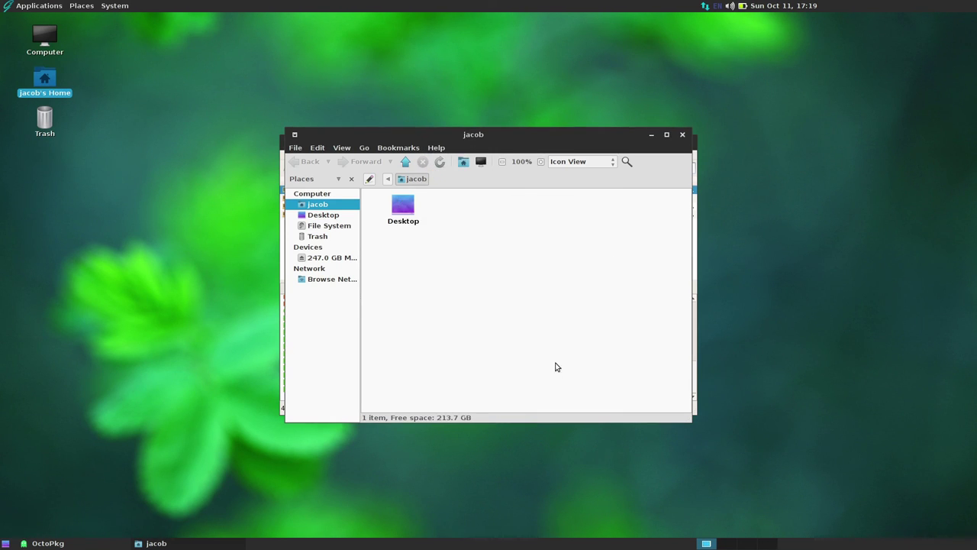
click(681, 136)
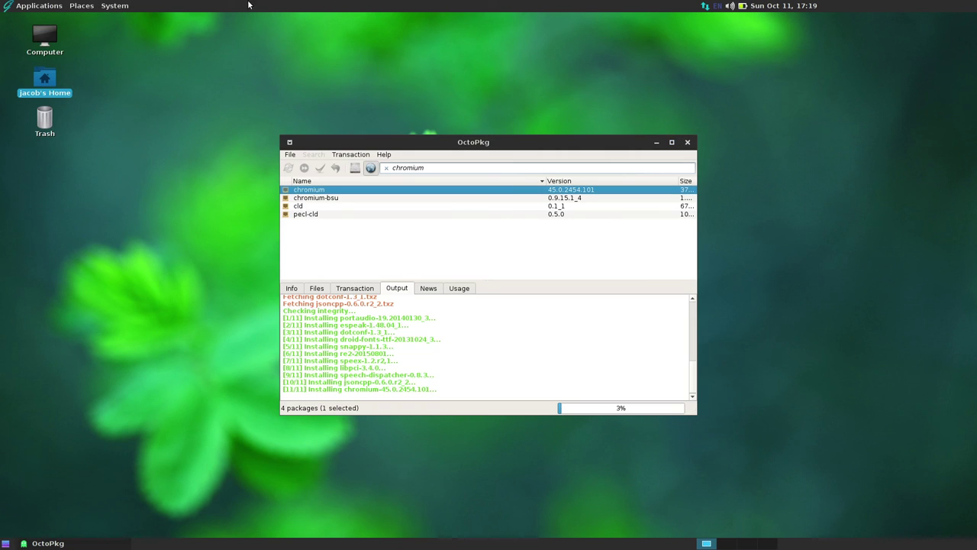
- Browse the Applications menu categories, ending by collapsing System Tools
click(40, 5)
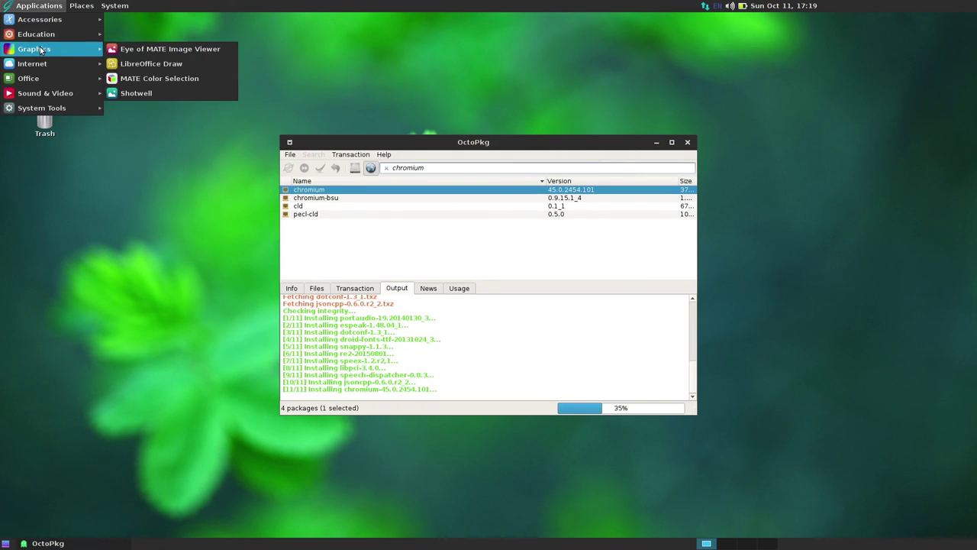
mouse_move(43, 64)
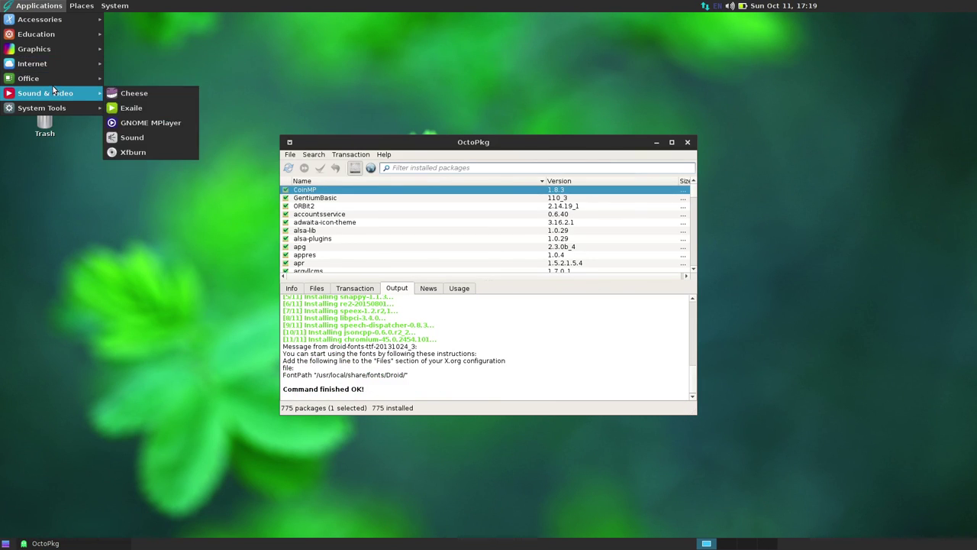
mouse_move(52, 82)
mouse_move(52, 107)
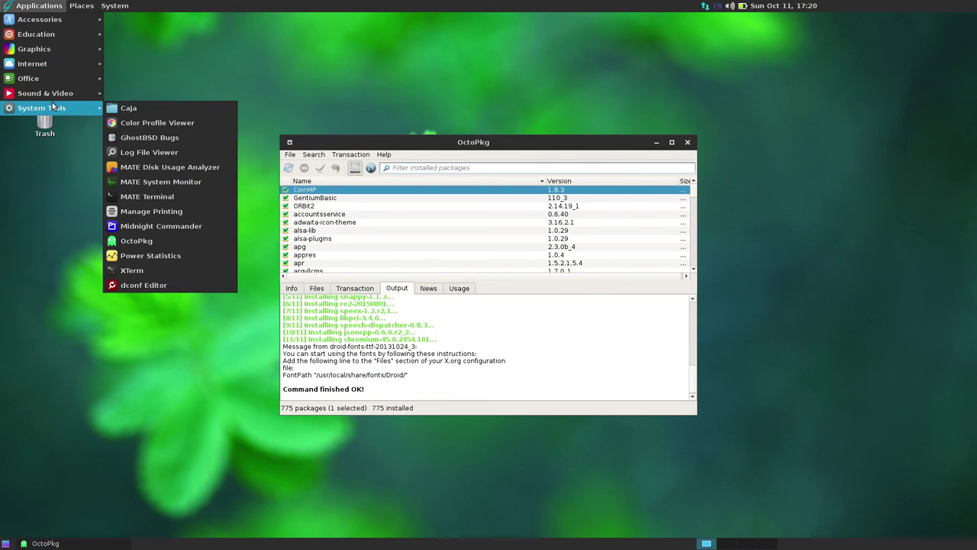
click(52, 104)
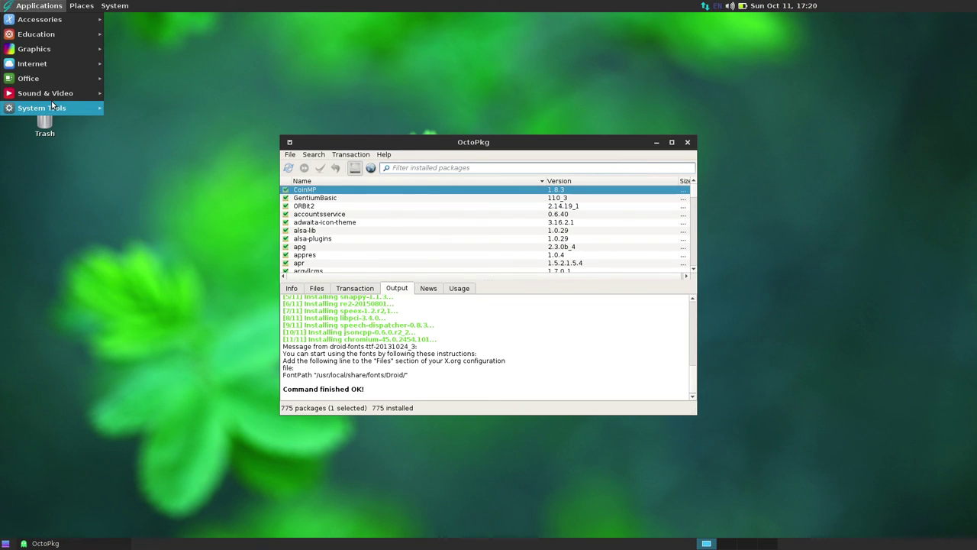
- Close OctoPkg, then browse the Applications and Places menus
click(689, 142)
click(689, 142)
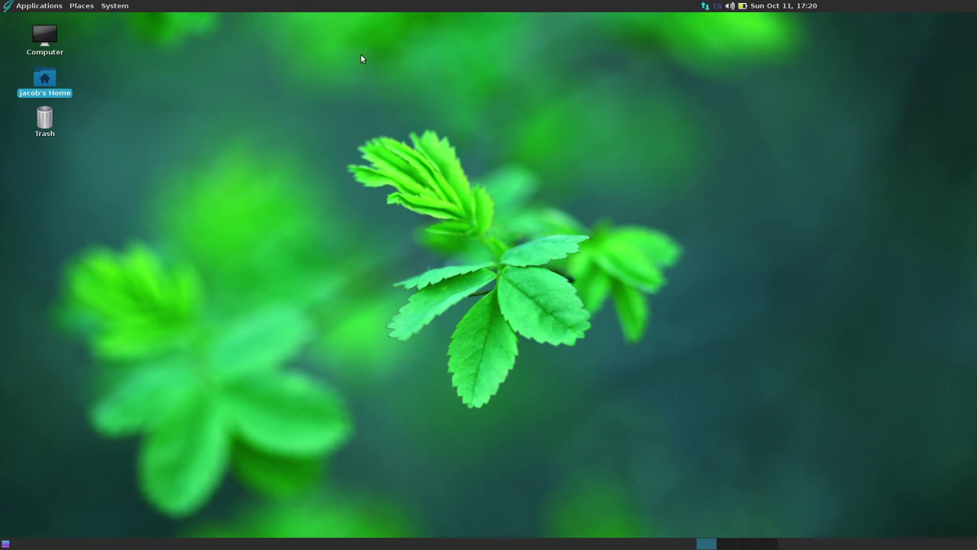
click(3, 4)
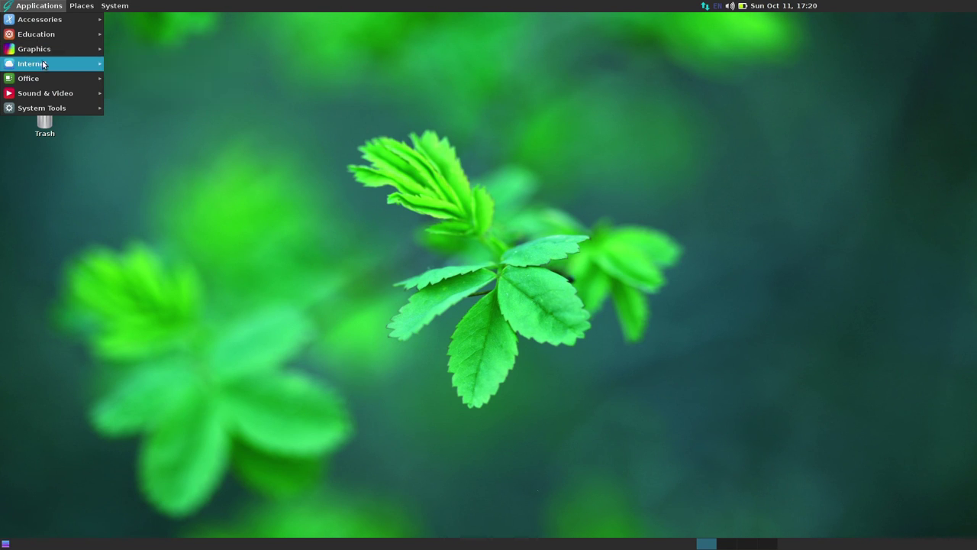
mouse_move(80, 69)
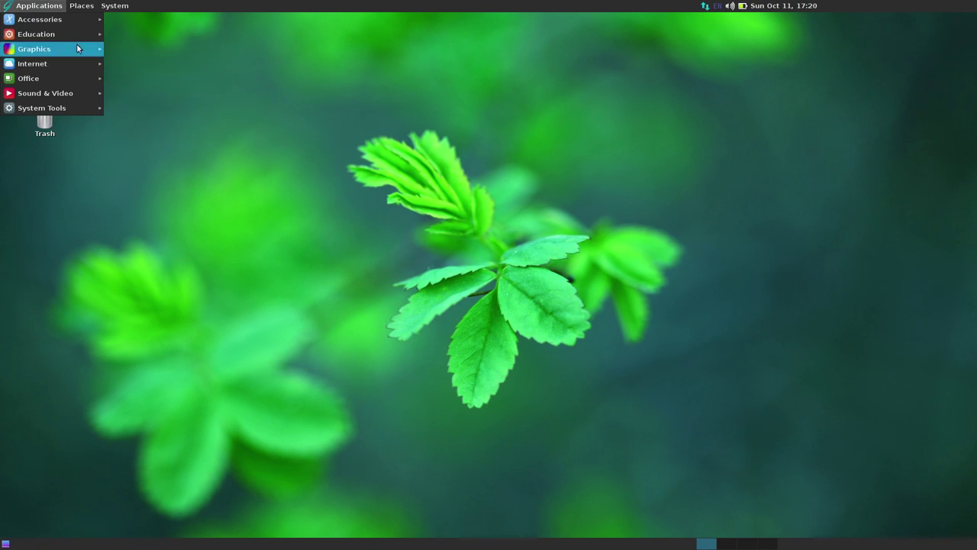
mouse_move(65, 24)
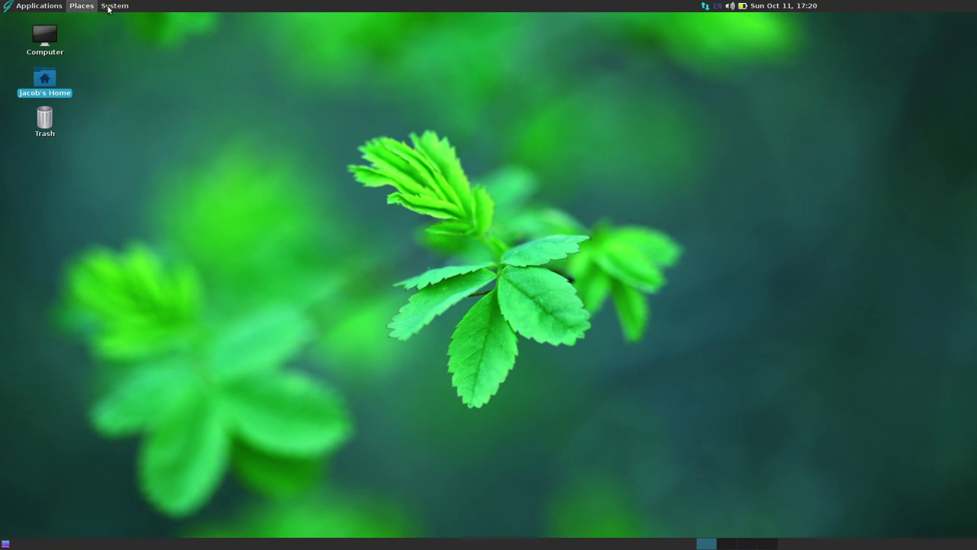
mouse_move(115, 6)
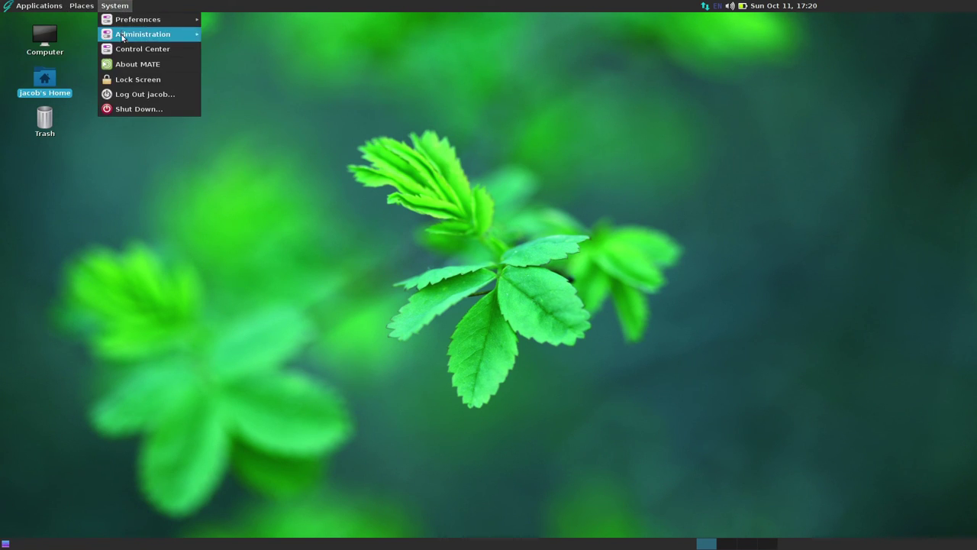
click(84, 6)
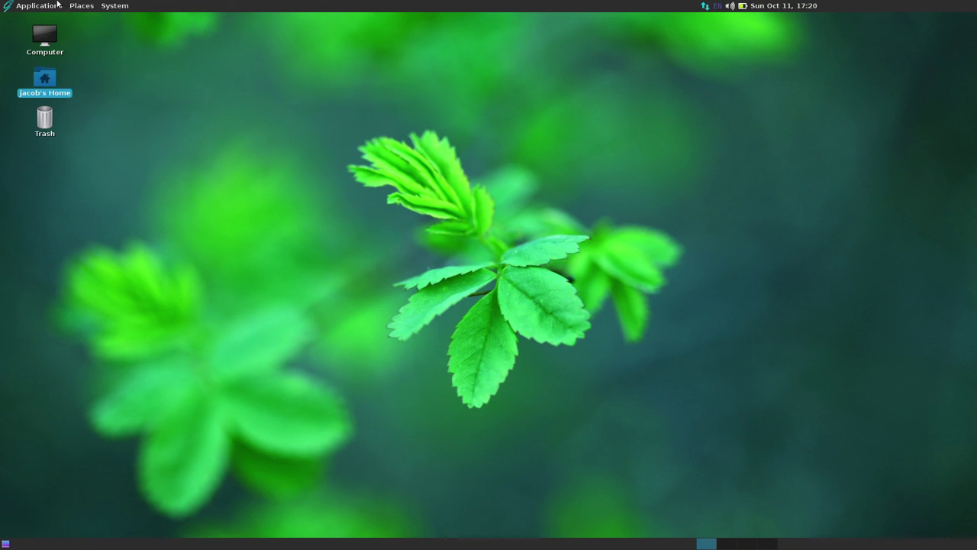
- Reopen the Applications menu and move across to the System menu offering Shut Down
click(57, 6)
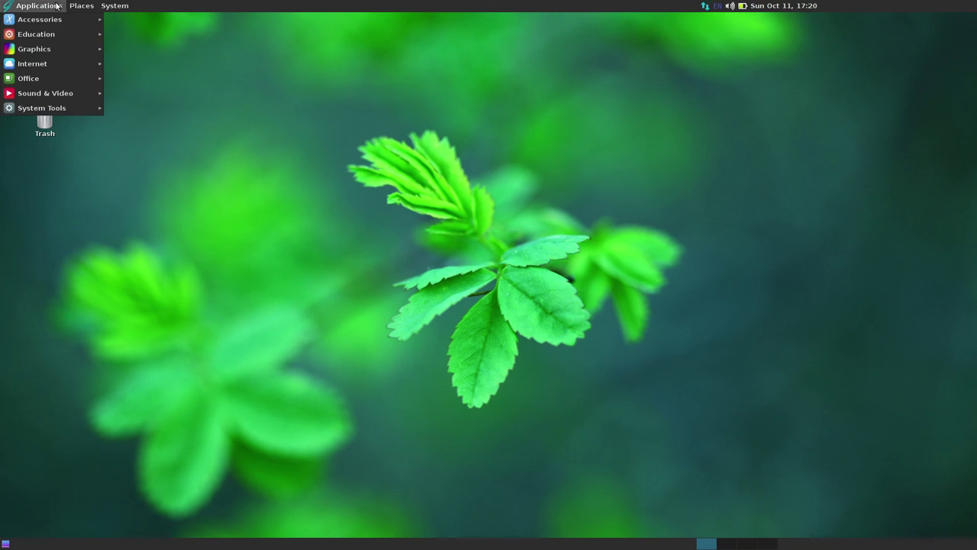
mouse_move(46, 107)
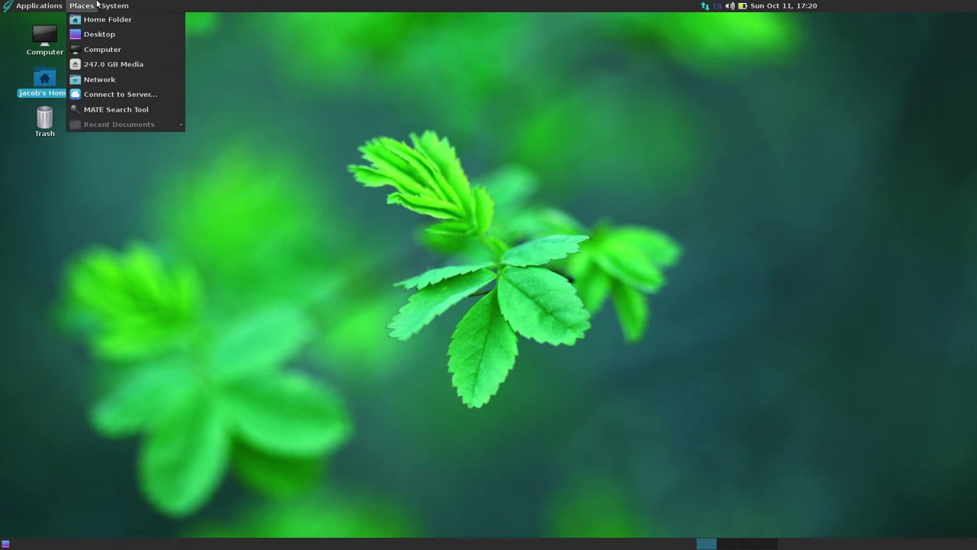
mouse_move(115, 5)
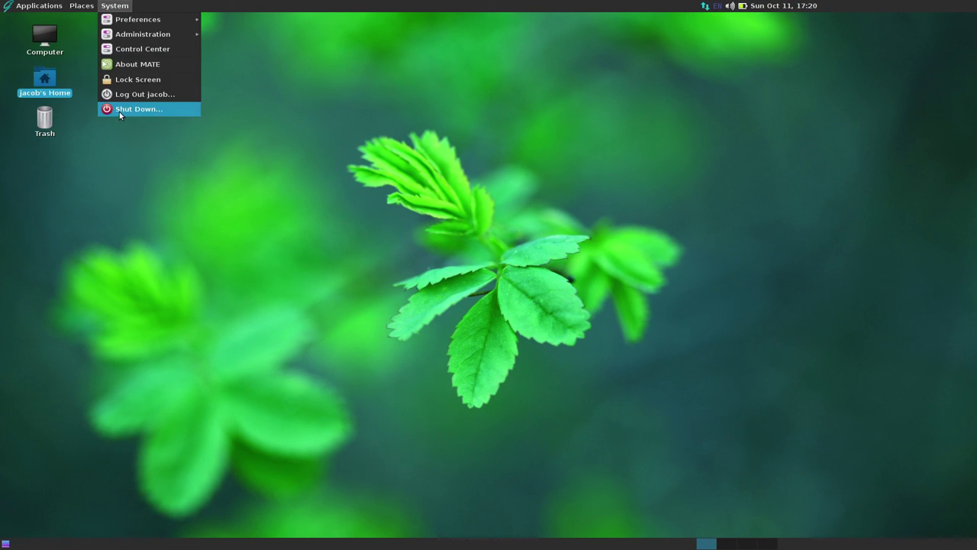